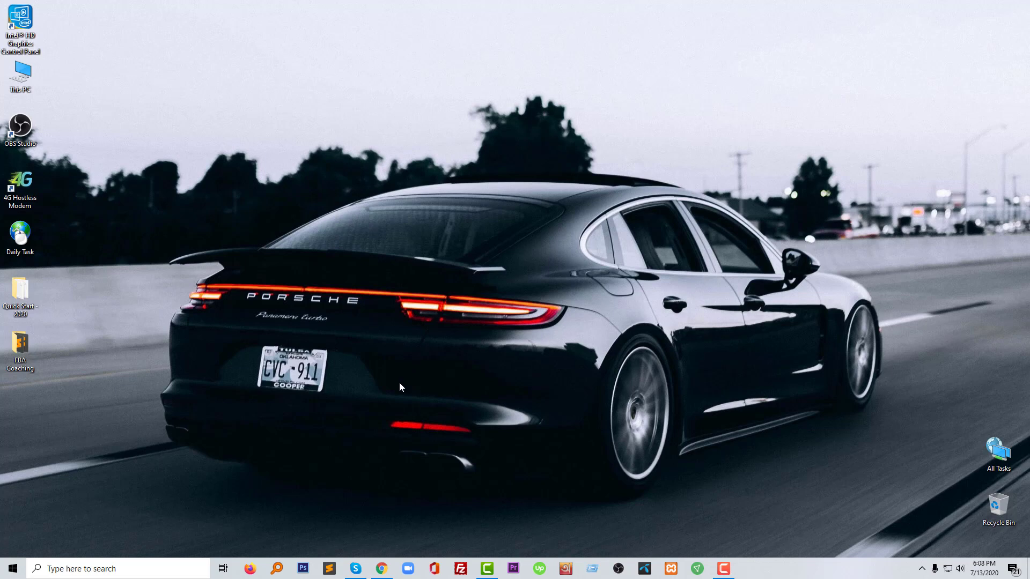
Launch Chrome and load apps.shopify.com from the 'app' address autocomplete.
left_click(382, 569)
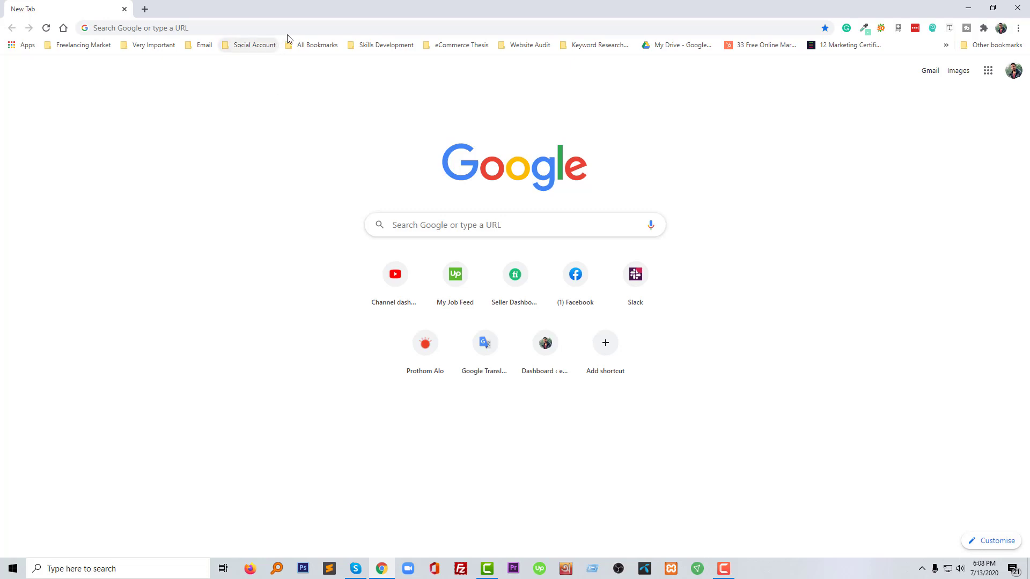
left_click(293, 30)
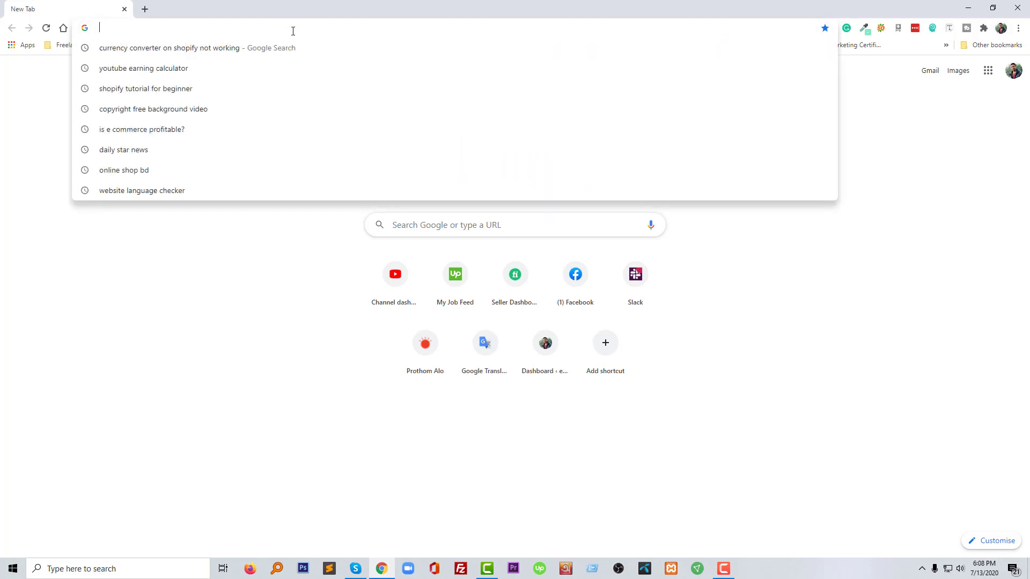
type("apps.shopify.com")
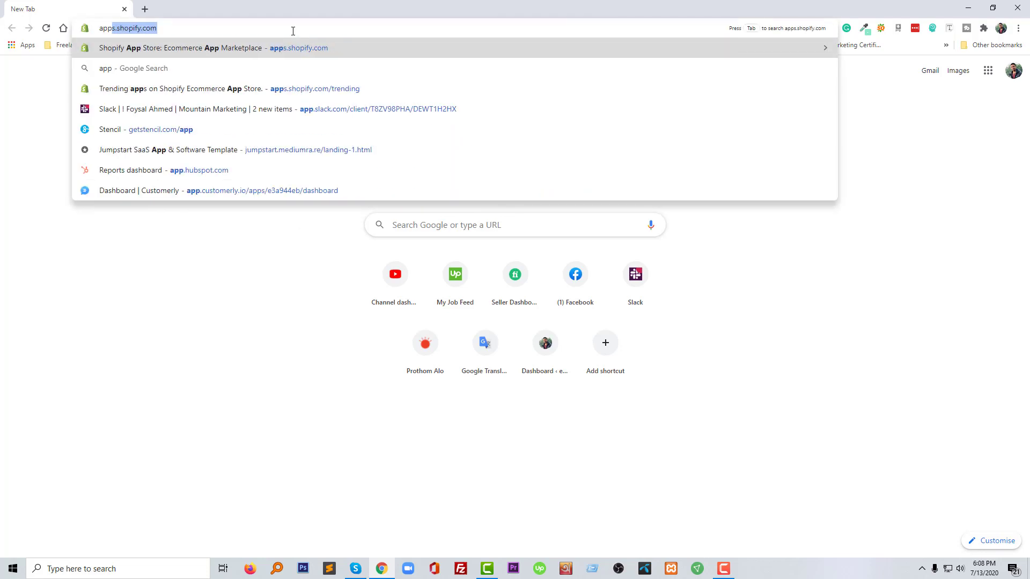
key("Return")
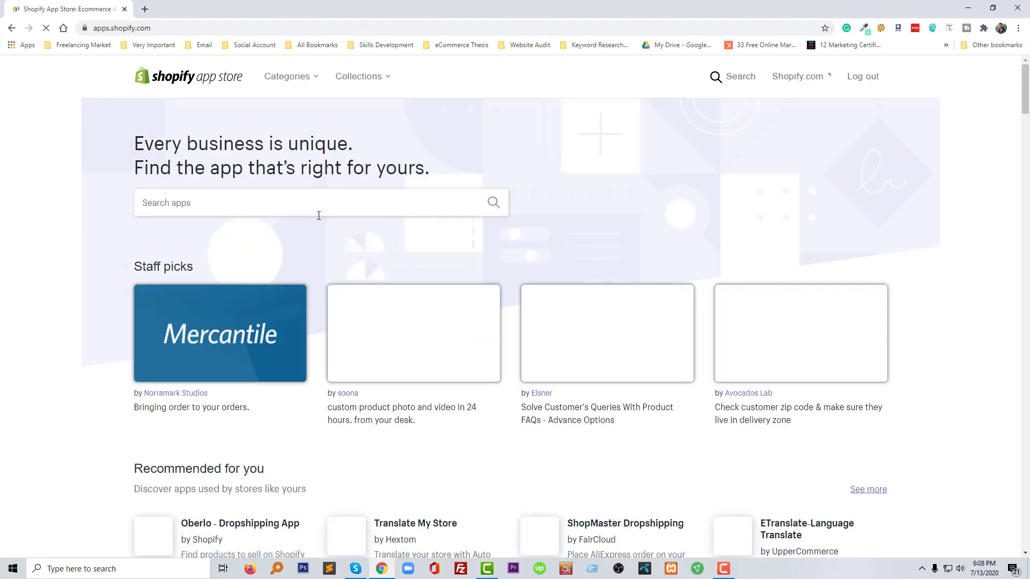
Search apps for 'currency converter', replacing the mistyped 'australia', and browse the 399 results.
left_click(287, 229)
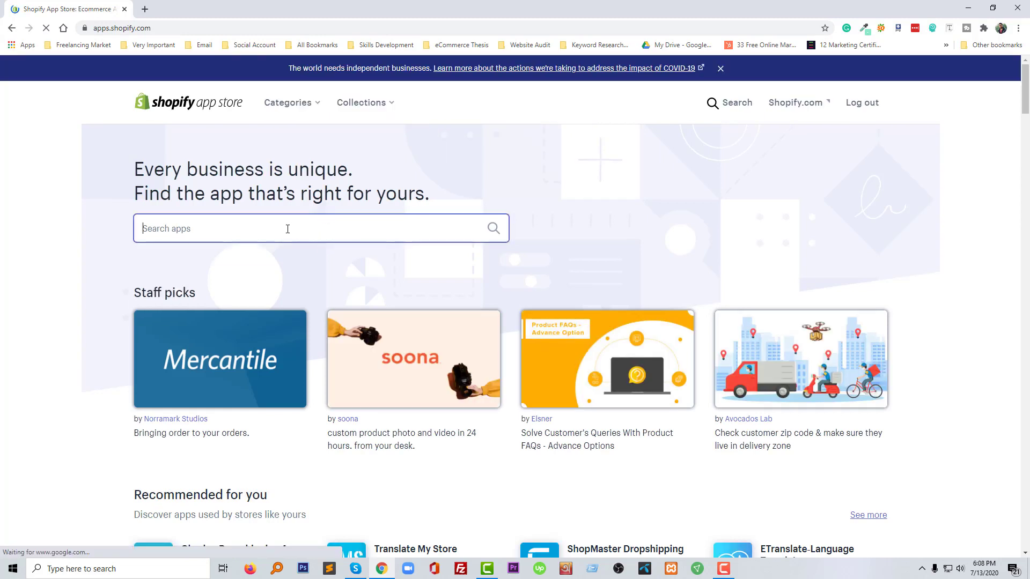
type("australia")
double_click(290, 229)
key("BackSpace")
type("currency")
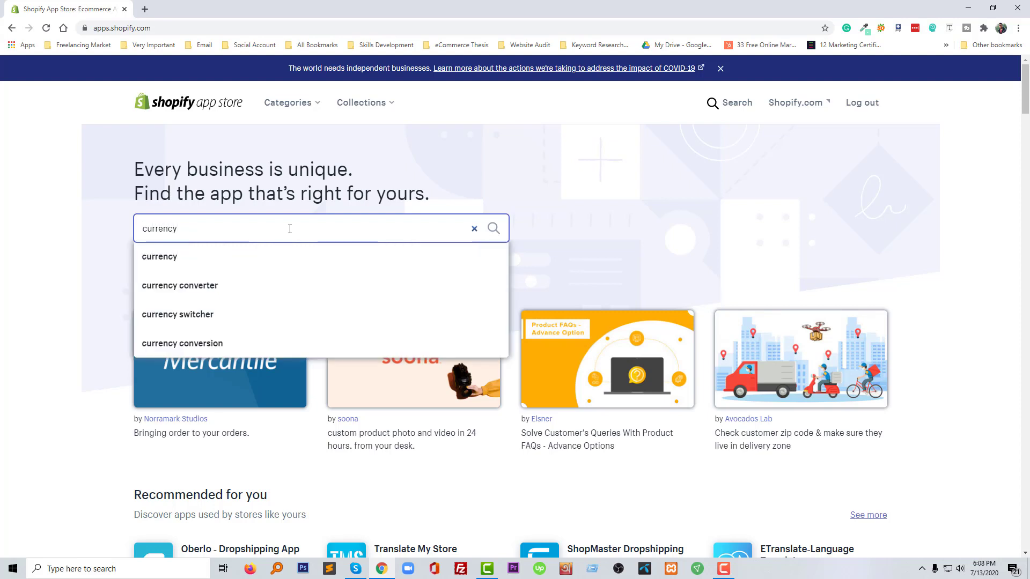
left_click(225, 289)
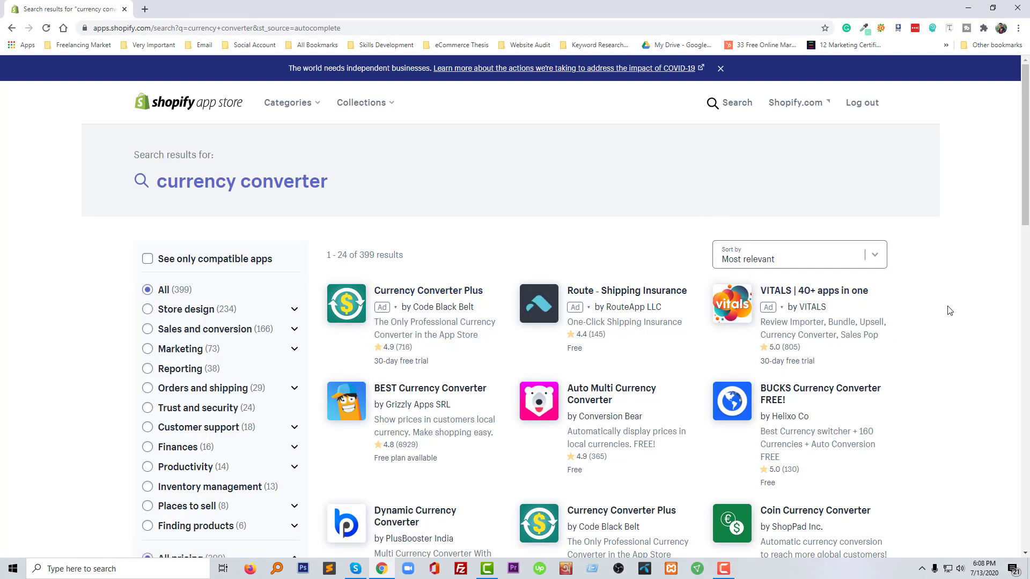
scroll(860, 301, "down", 2)
scroll(860, 301, "down", 2)
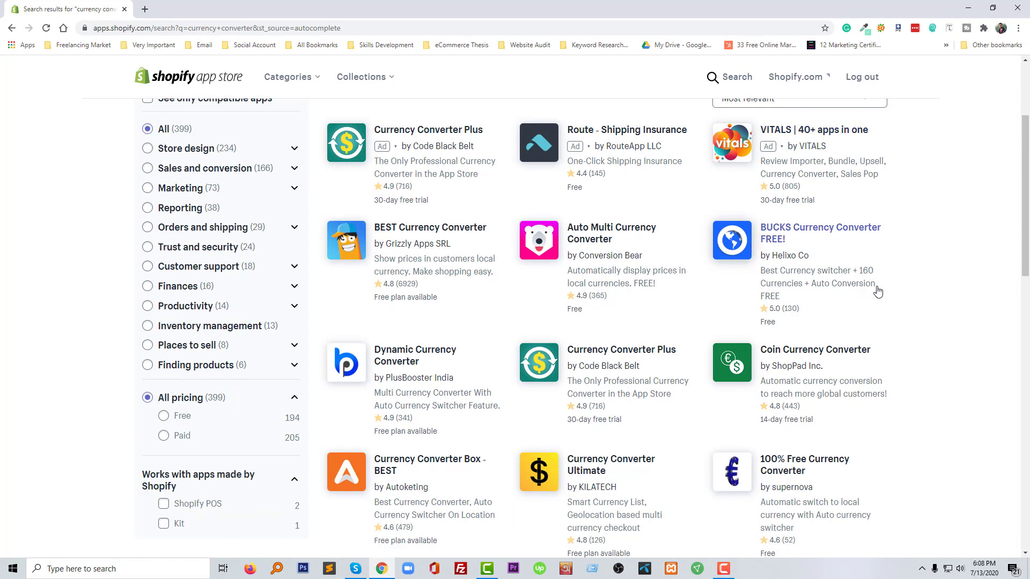
scroll(944, 301, "up", 1)
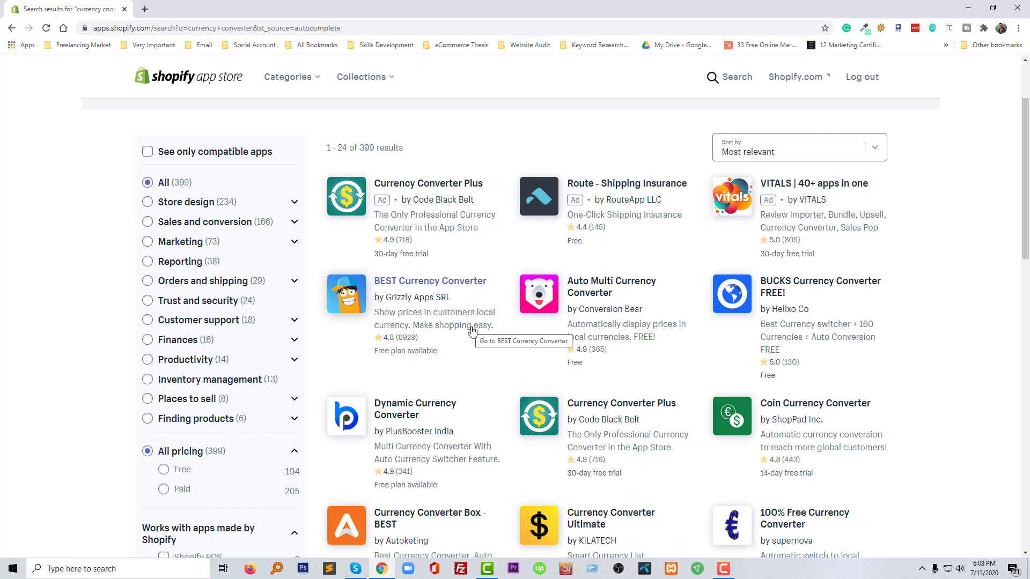
scroll(690, 272, "up", 1)
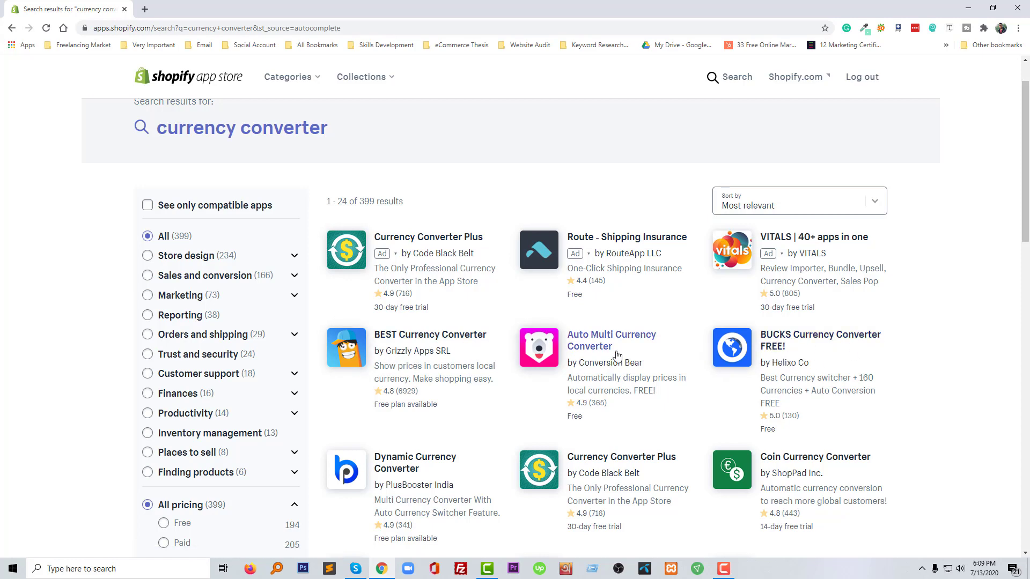
scroll(438, 390, "down", 1)
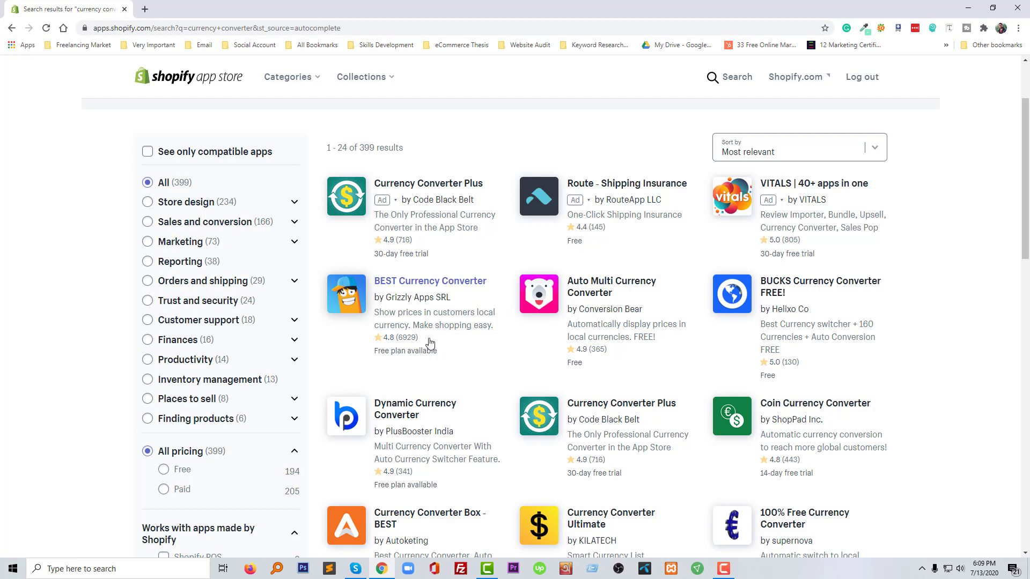
scroll(429, 342, "up", 1)
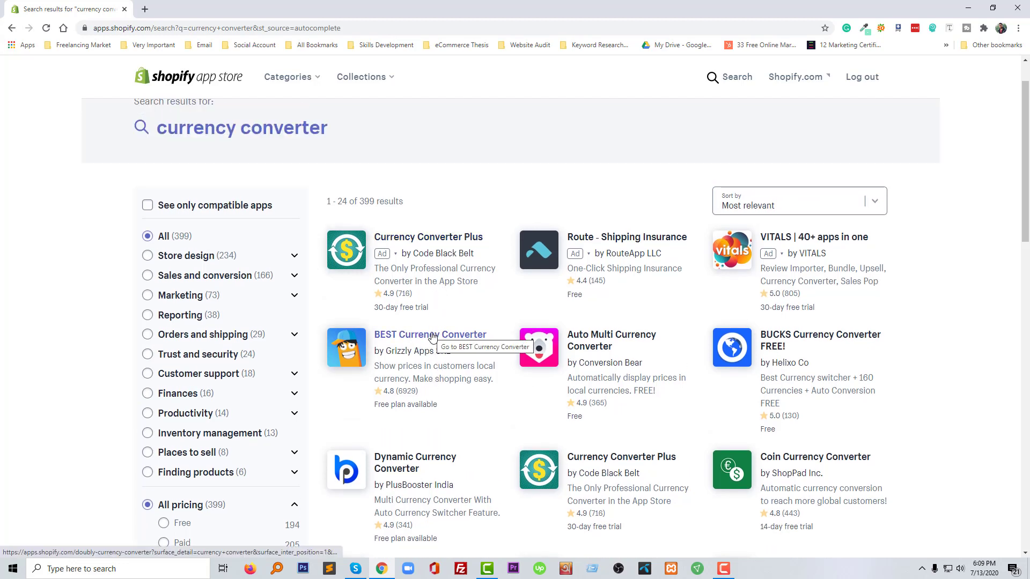
Open the BEST Currency Converter listing and try its demo switcher in EUR, GBP and CAD.
left_click(431, 339)
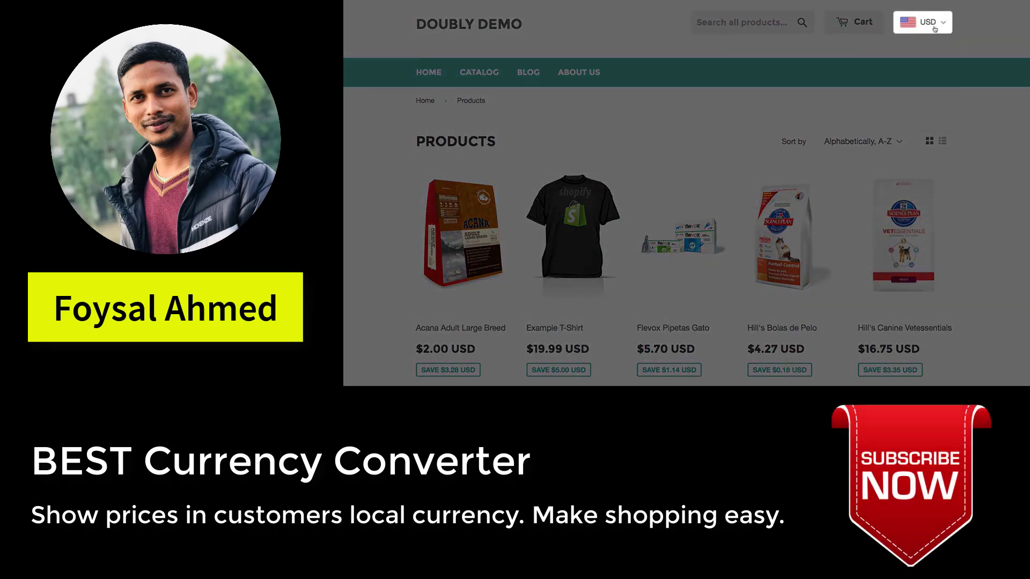
left_click(934, 29)
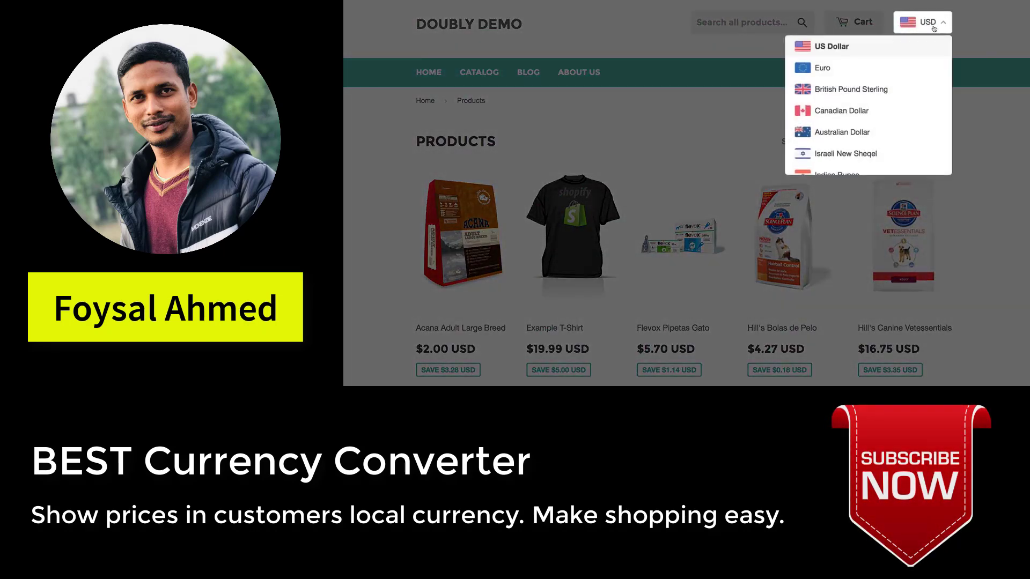
left_click(905, 71)
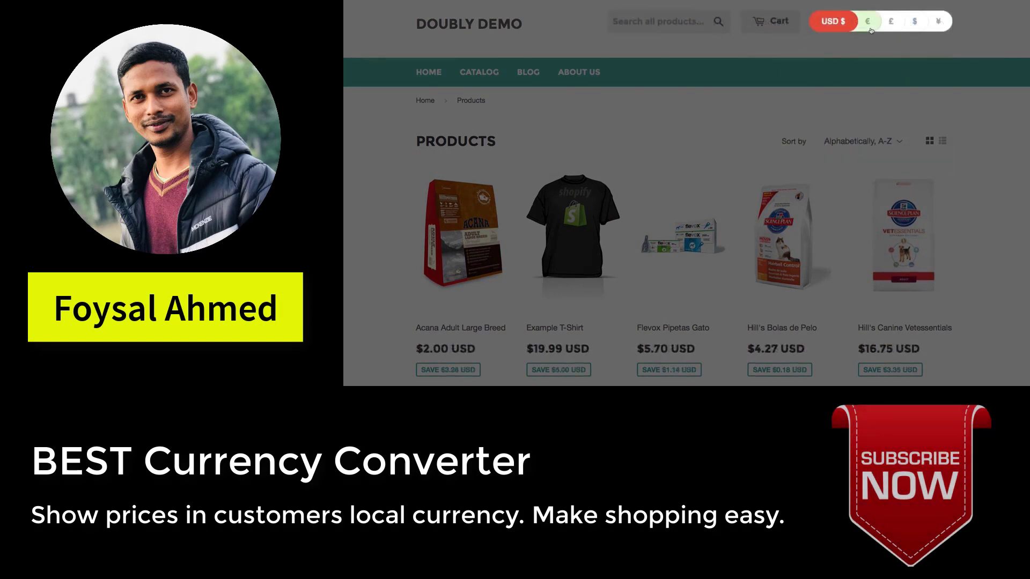
left_click(870, 26)
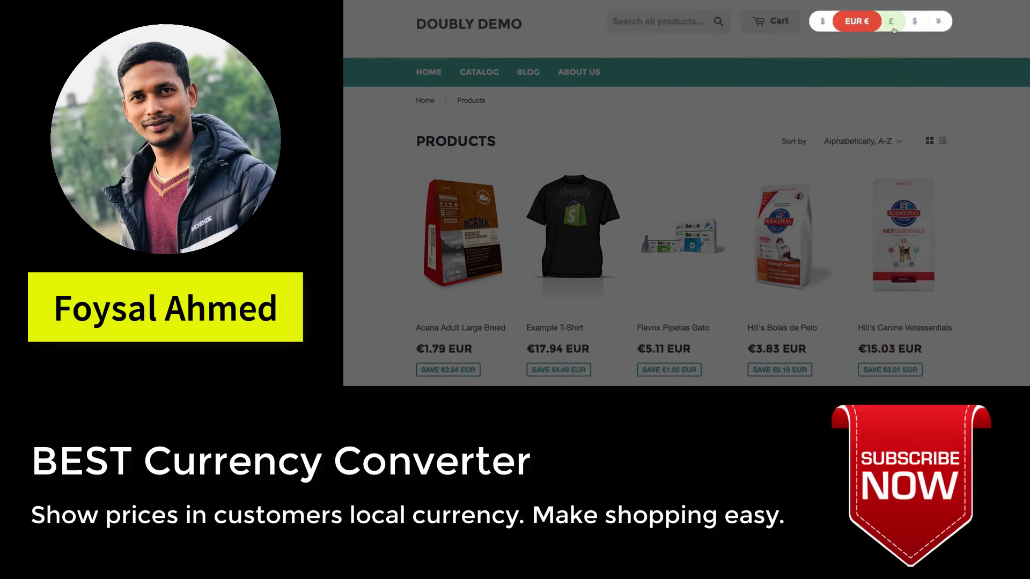
left_click(893, 24)
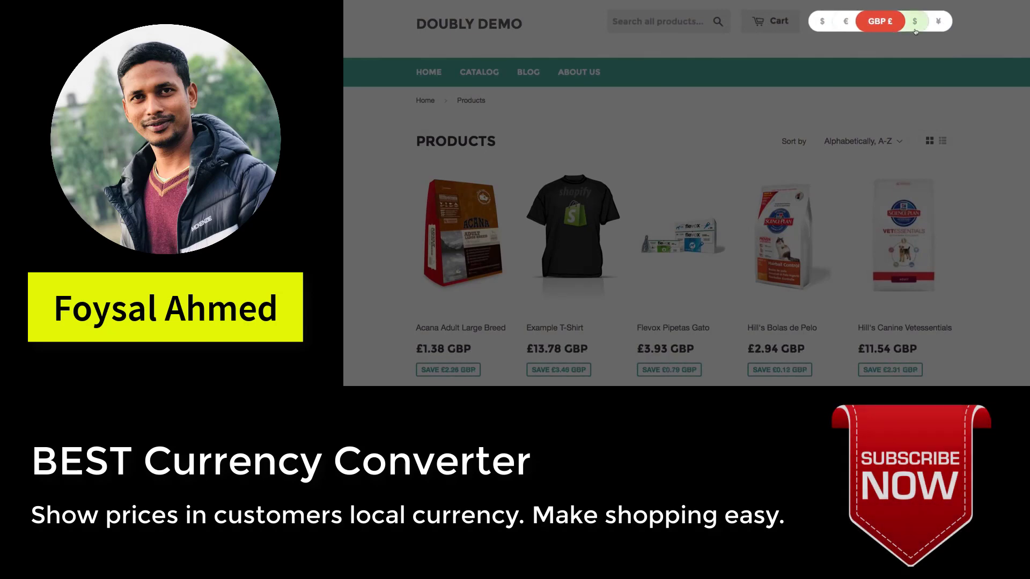
left_click(915, 24)
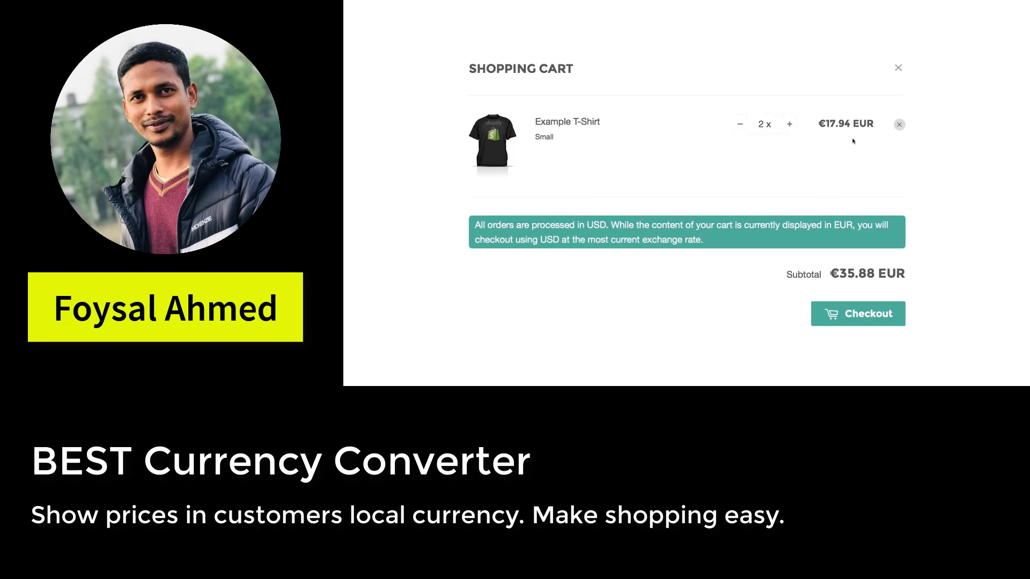
mouse_move(852, 129)
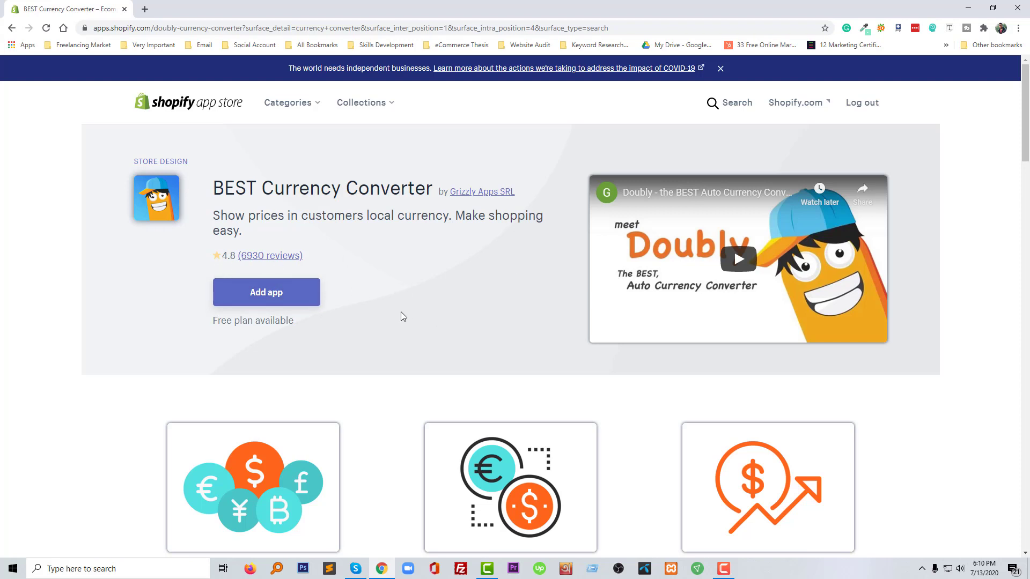
scroll(423, 296, "down", 1)
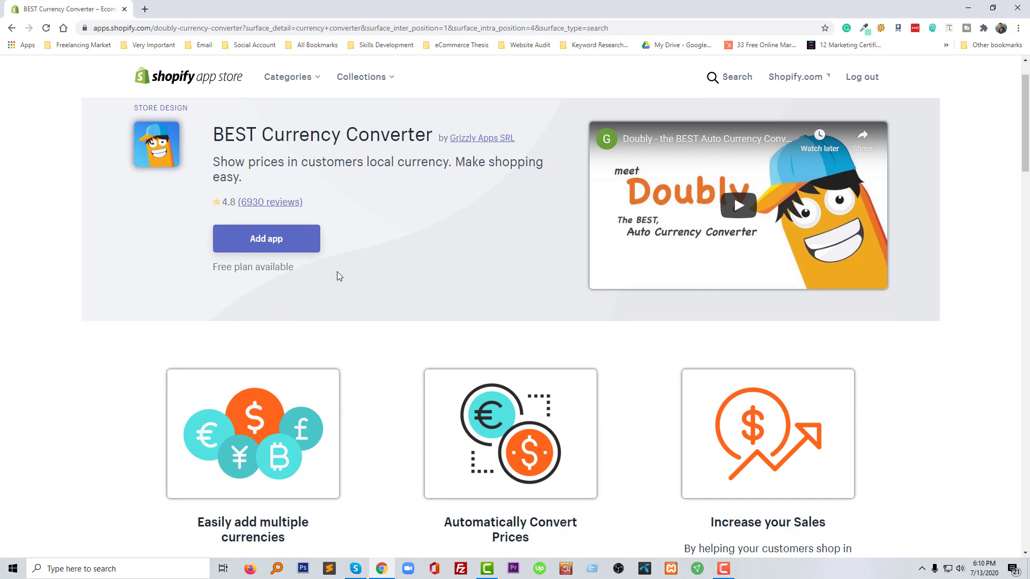
scroll(393, 307, "down", 3)
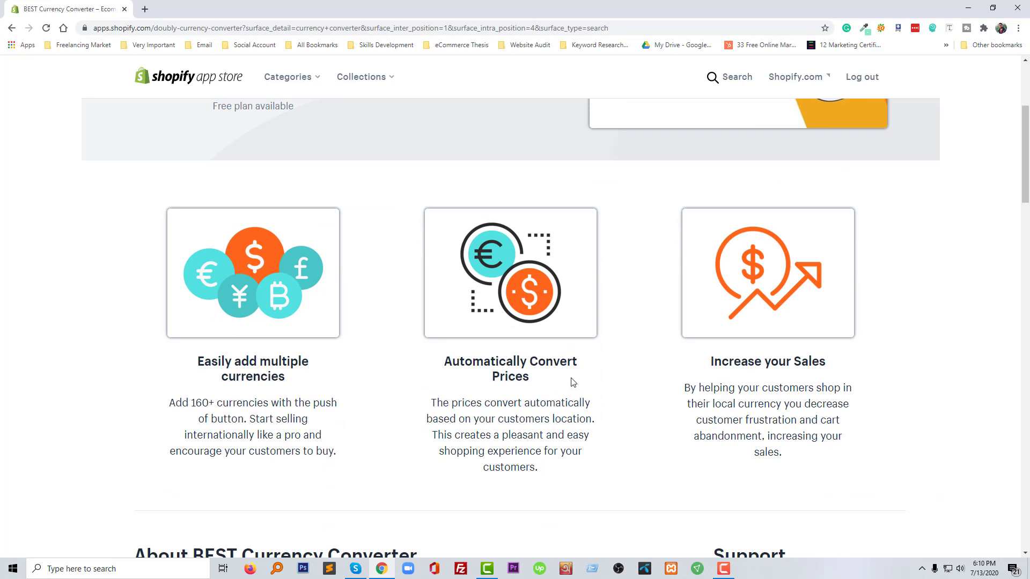
scroll(801, 382, "down", 10)
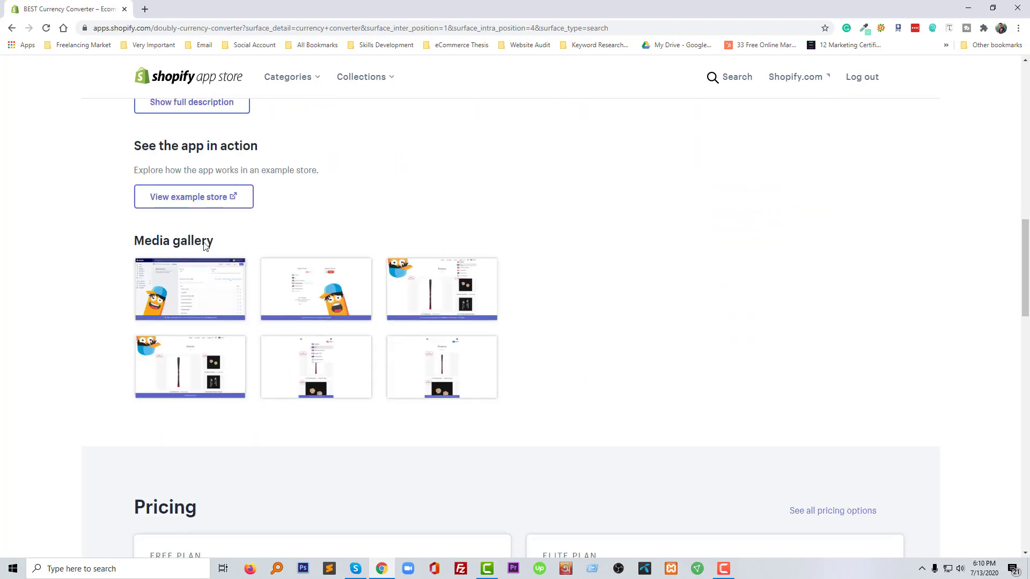
scroll(235, 236, "up", 5)
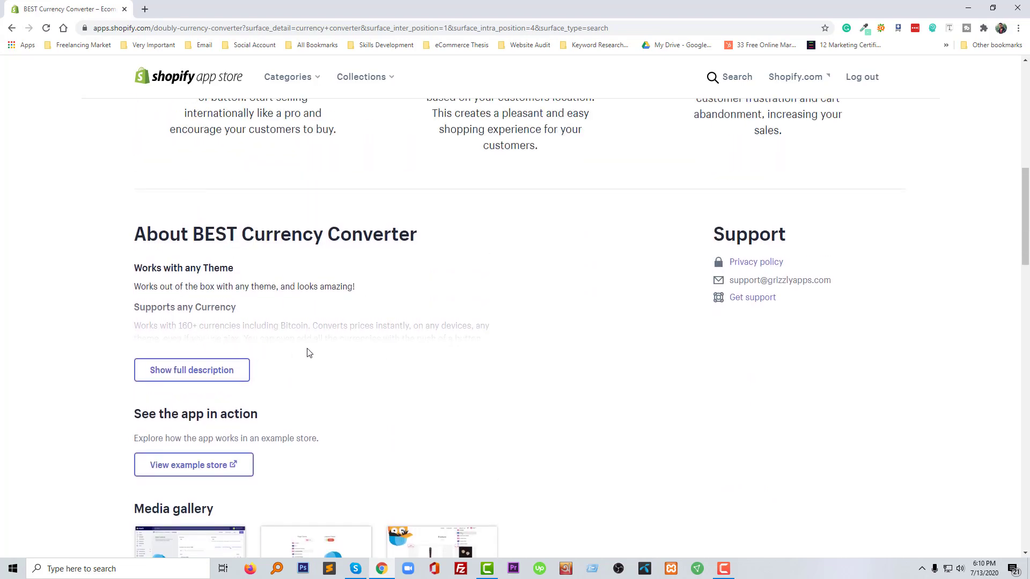
scroll(311, 350, "down", 8)
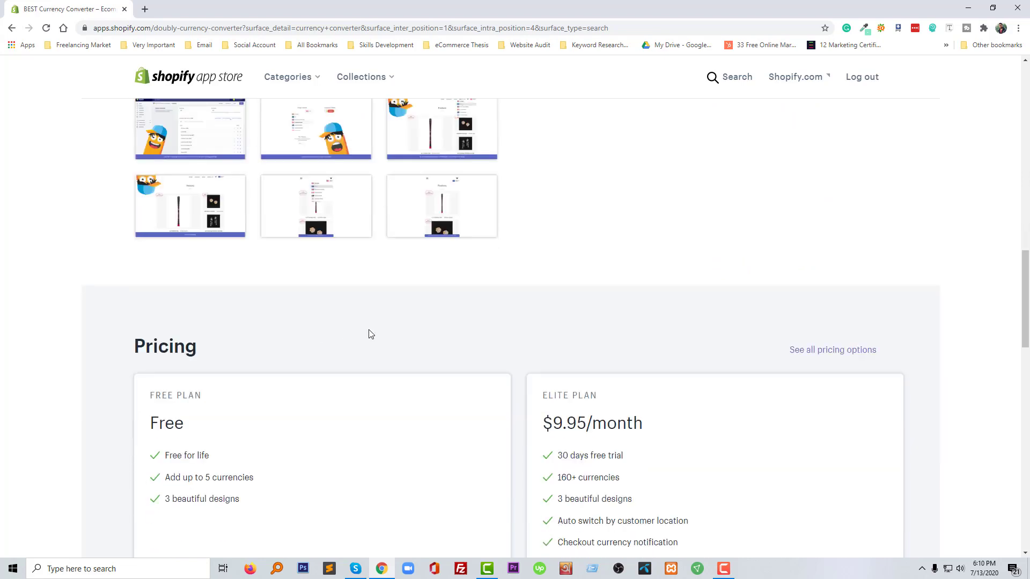
scroll(546, 248, "down", 3)
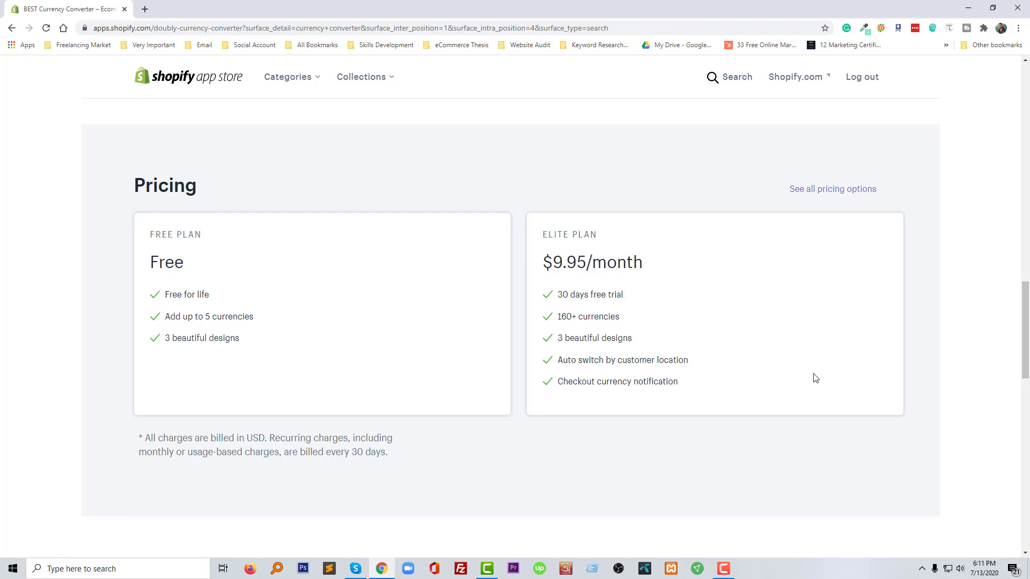
scroll(759, 380, "down", 4)
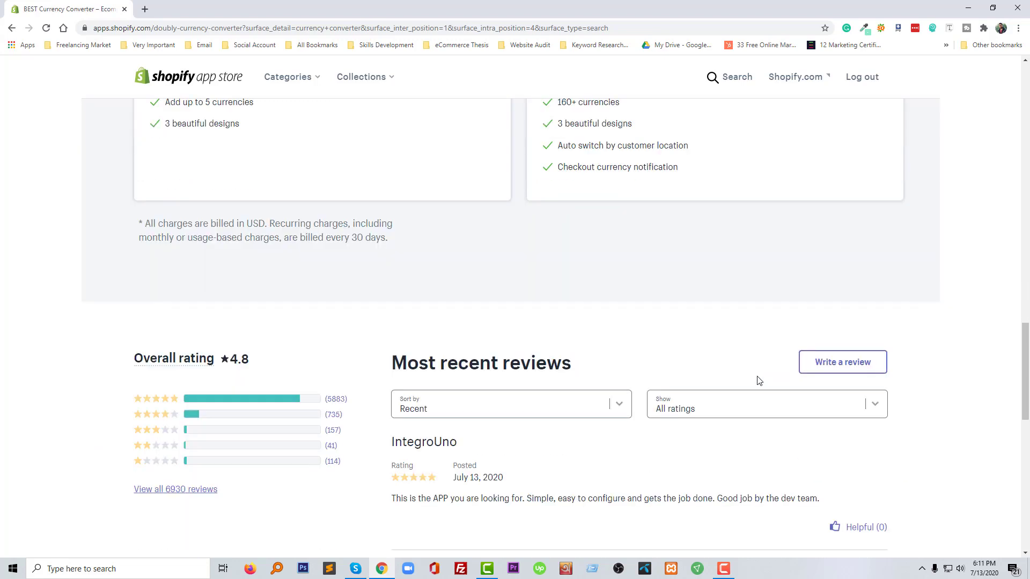
scroll(770, 306, "up", 3)
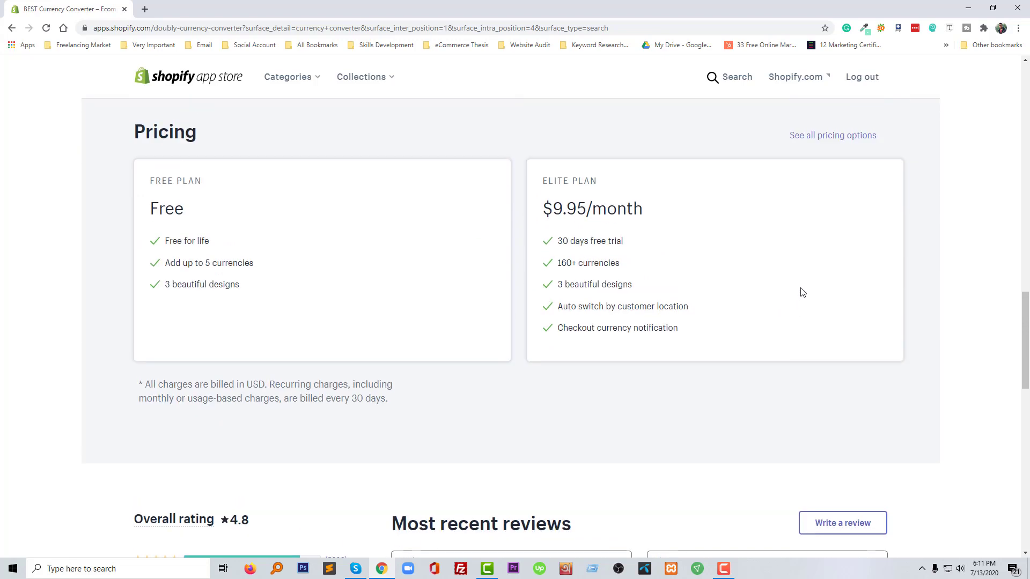
scroll(734, 341, "down", 10)
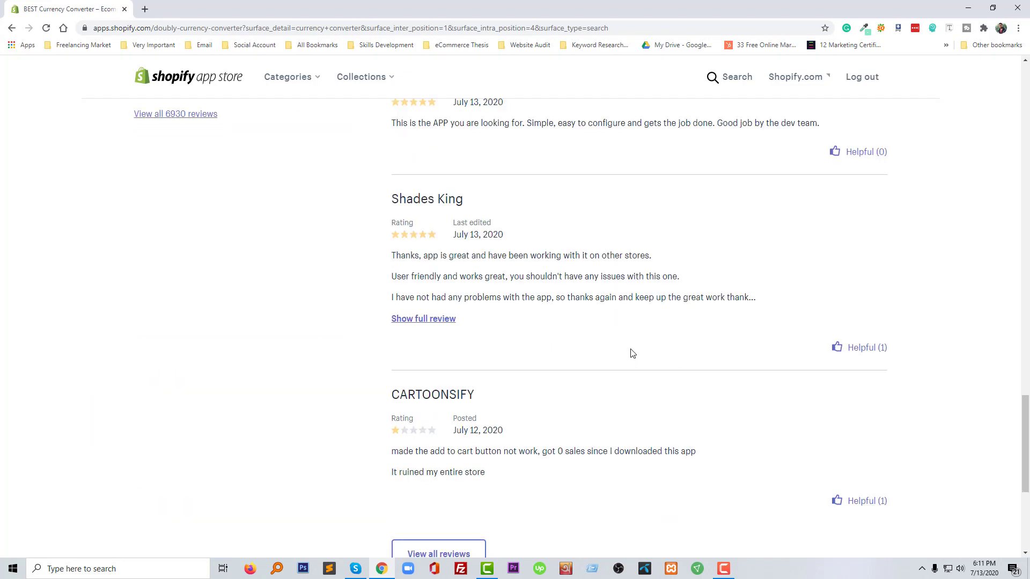
scroll(632, 351, "up", 2)
scroll(633, 352, "up", 20)
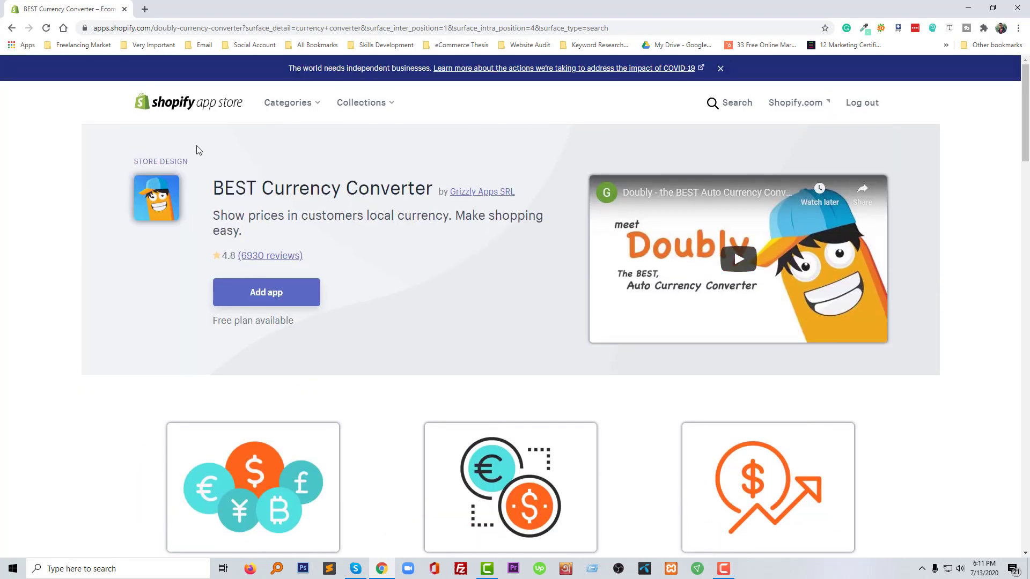
Load shopify.com in a new browser tab.
left_click(145, 9)
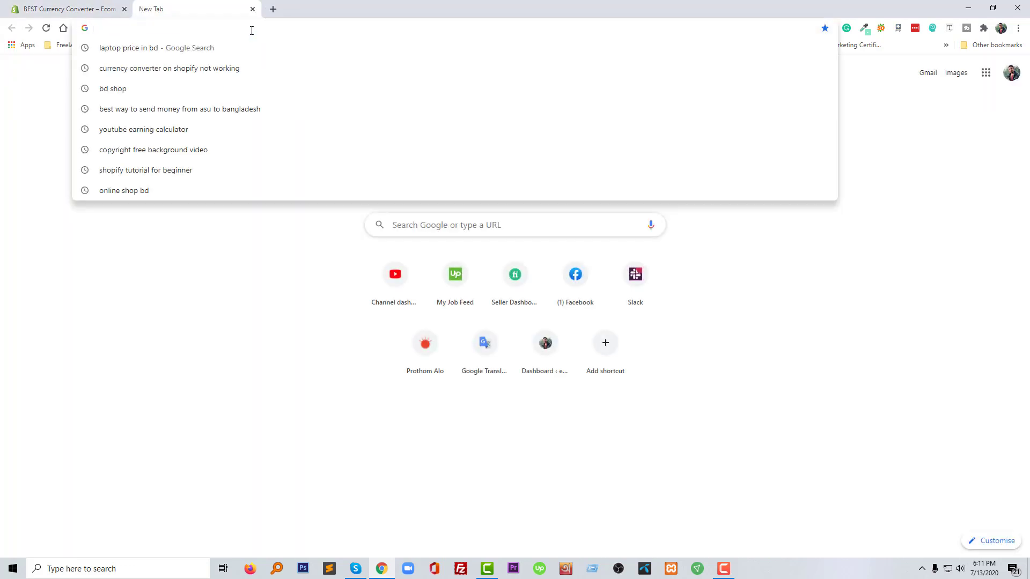
type("sj")
key("BackSpace")
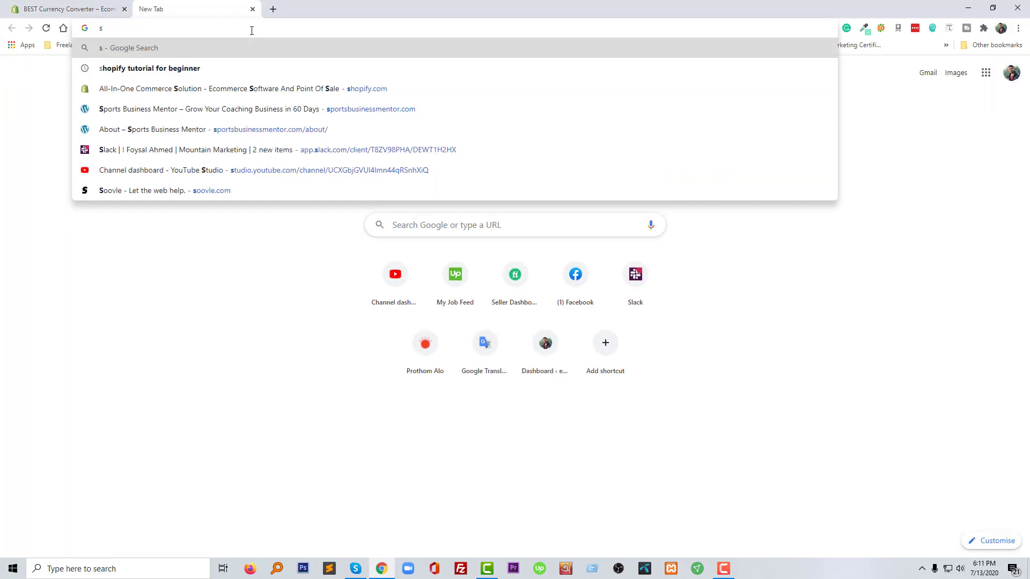
key("Down")
key("Down")
key("Return")
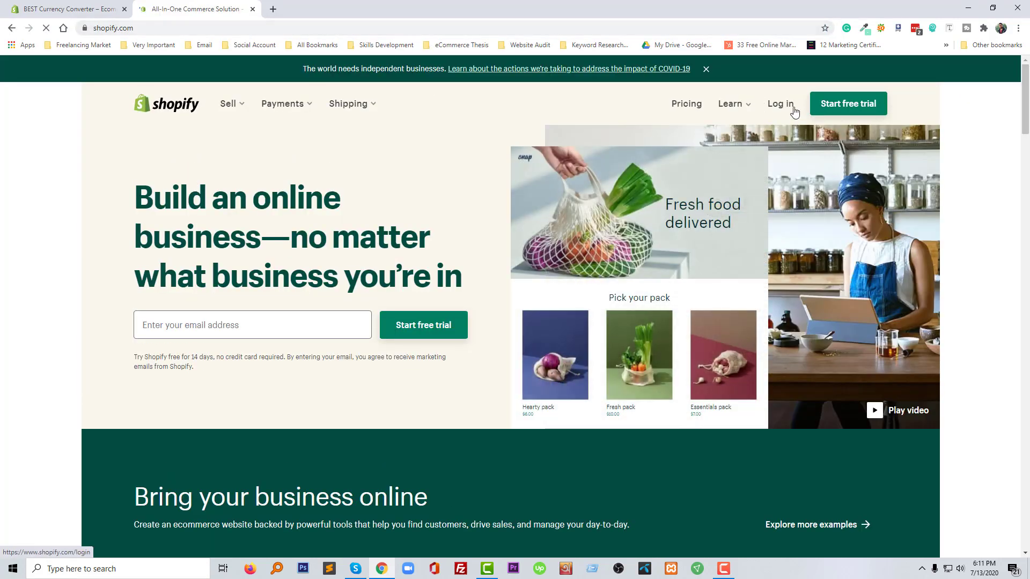
Select the 'BEST Currency Converter' app name, then go to Apps in the store admin.
key("ctrl+Tab")
left_click_drag(215, 187, 416, 179)
key("ctrl+Tab")
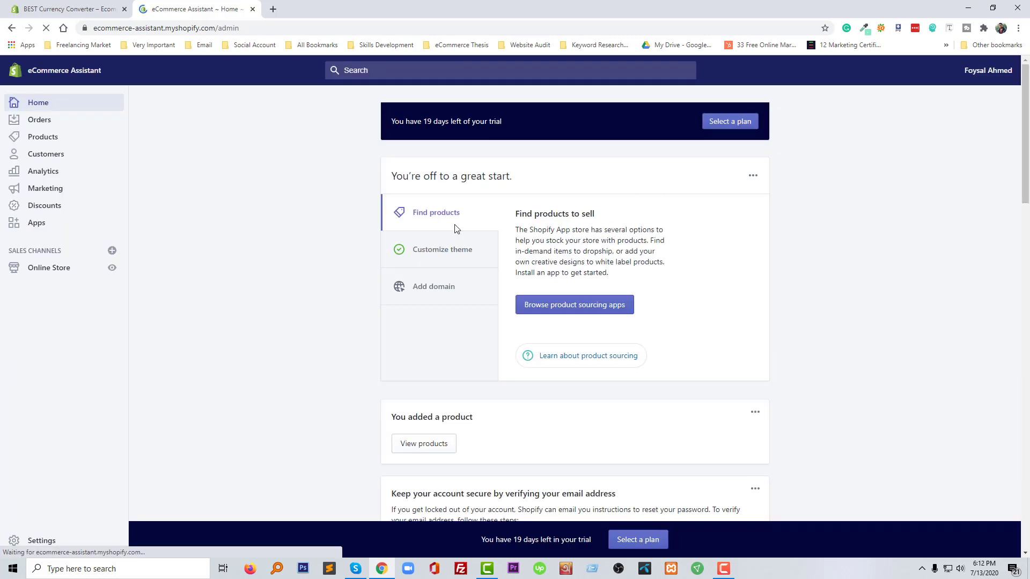
left_click(37, 225)
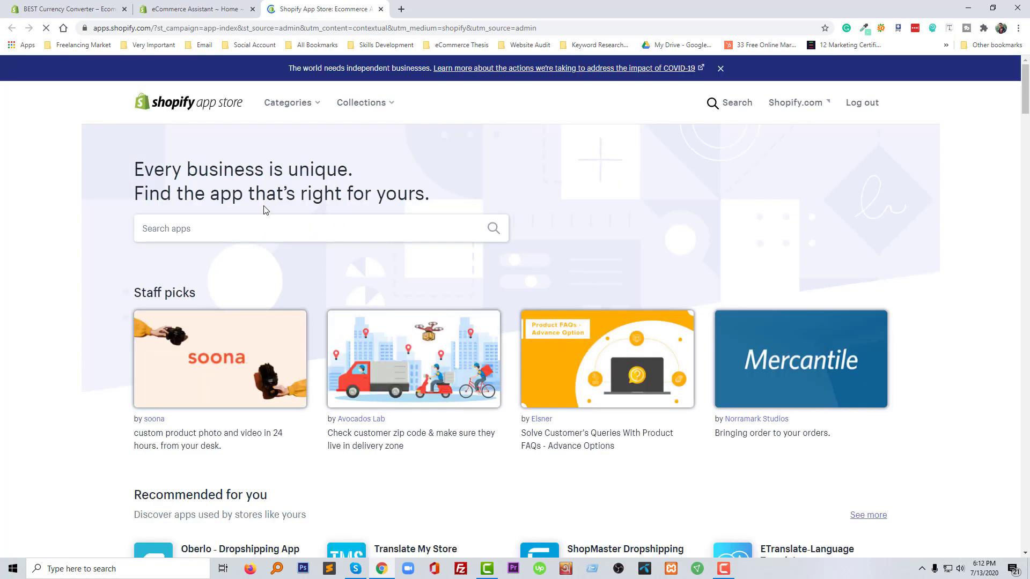
Search for the pasted 'BEST Currency Converter' name, open its listing and add the app.
left_click(181, 231)
type("BEST Currency Converter")
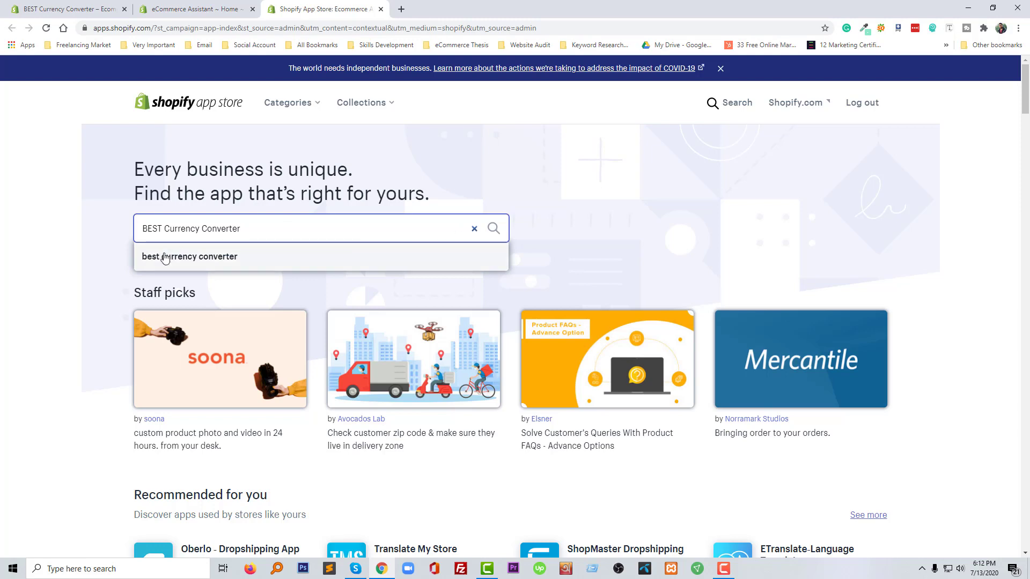
left_click(207, 256)
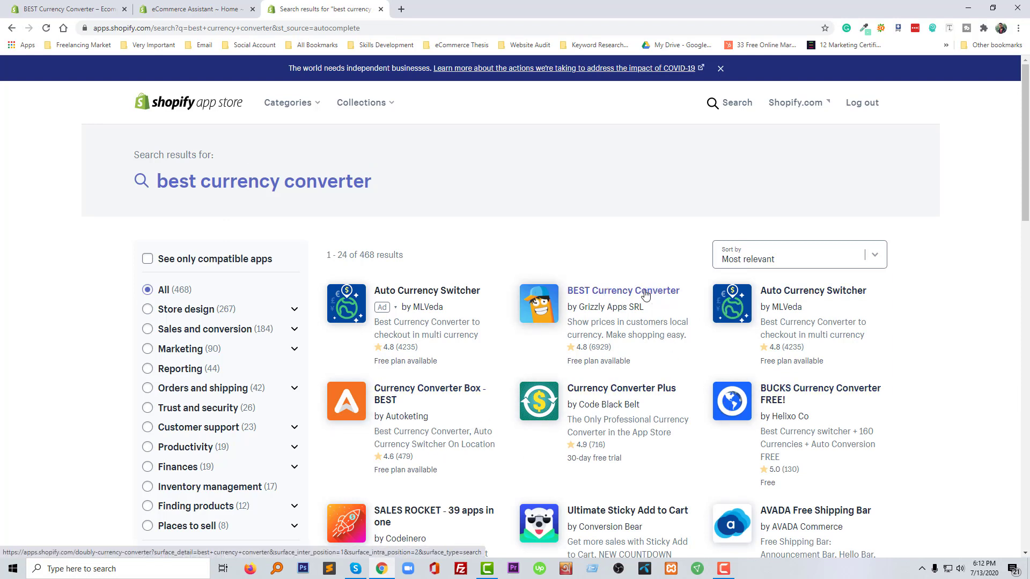
left_click(645, 294)
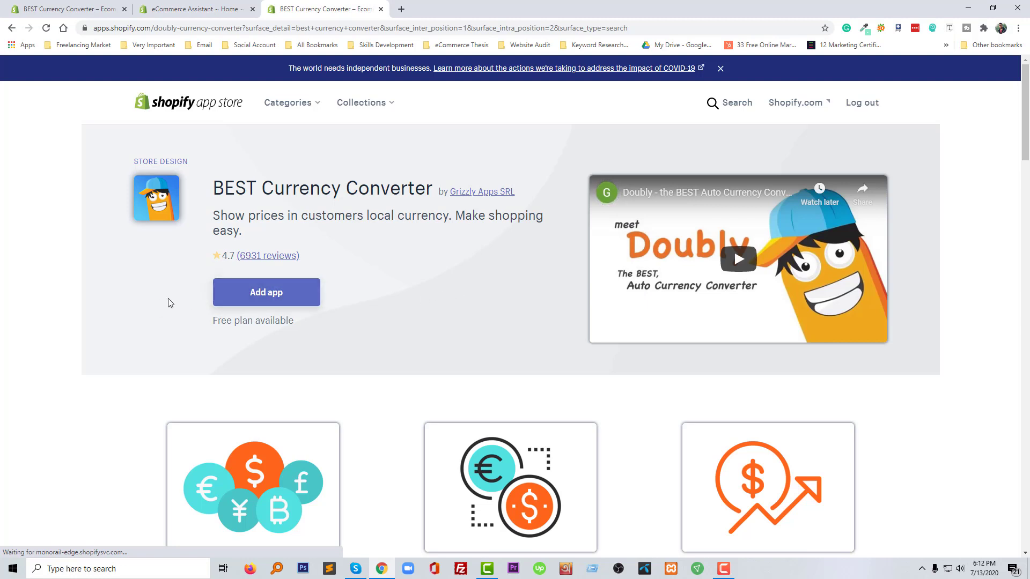
left_click(290, 298)
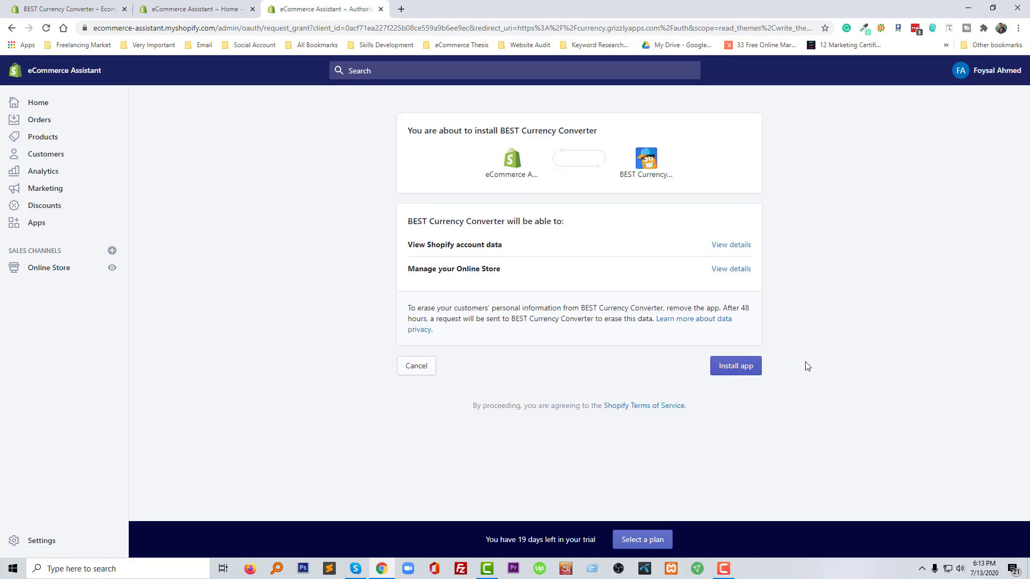
Confirm the BEST Currency Converter install, accept its terms and choose the Free plan.
left_click(731, 374)
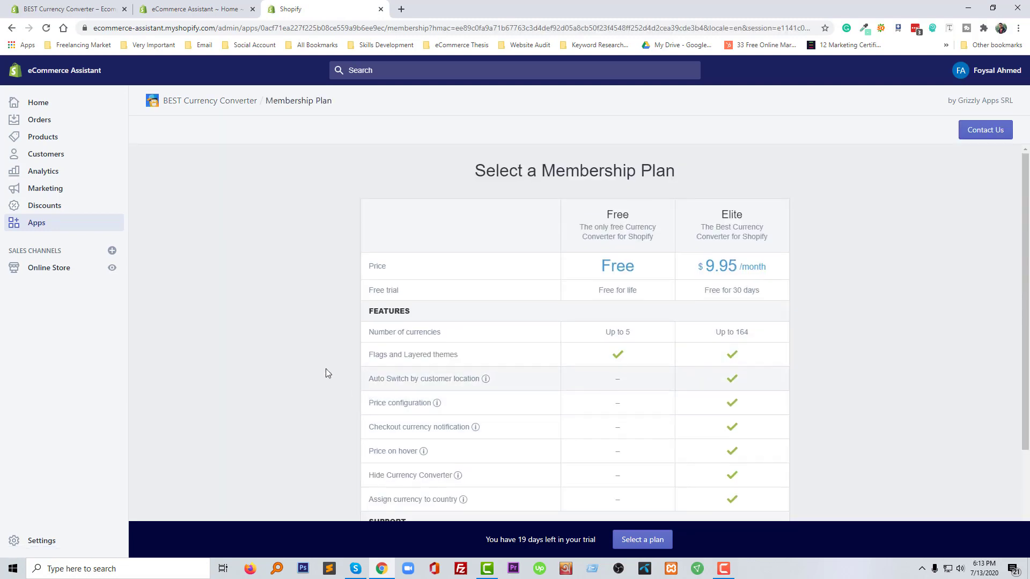
scroll(280, 375, "down", 3)
scroll(577, 307, "up", 3)
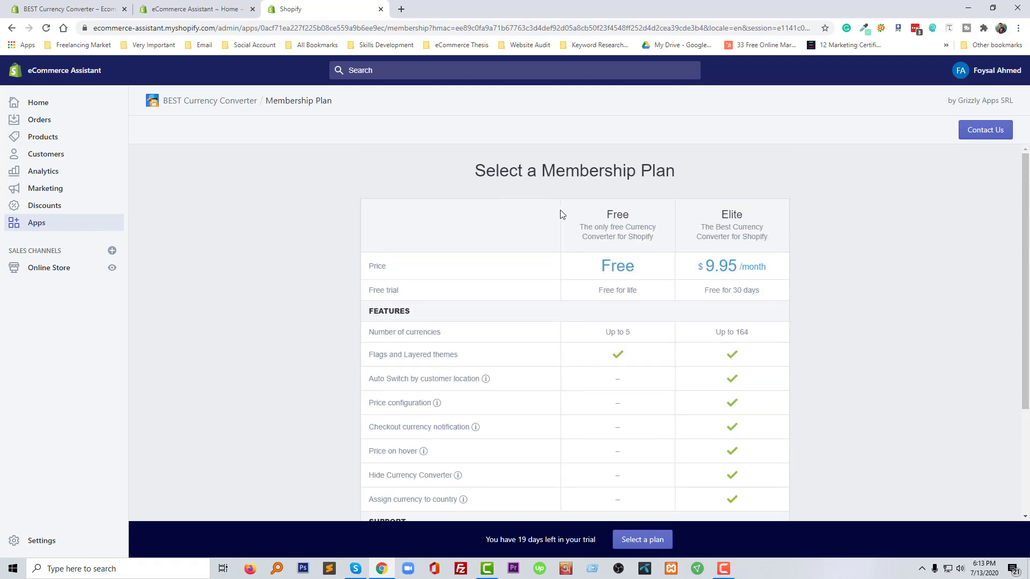
scroll(504, 396, "down", 3)
scroll(504, 396, "down", 1)
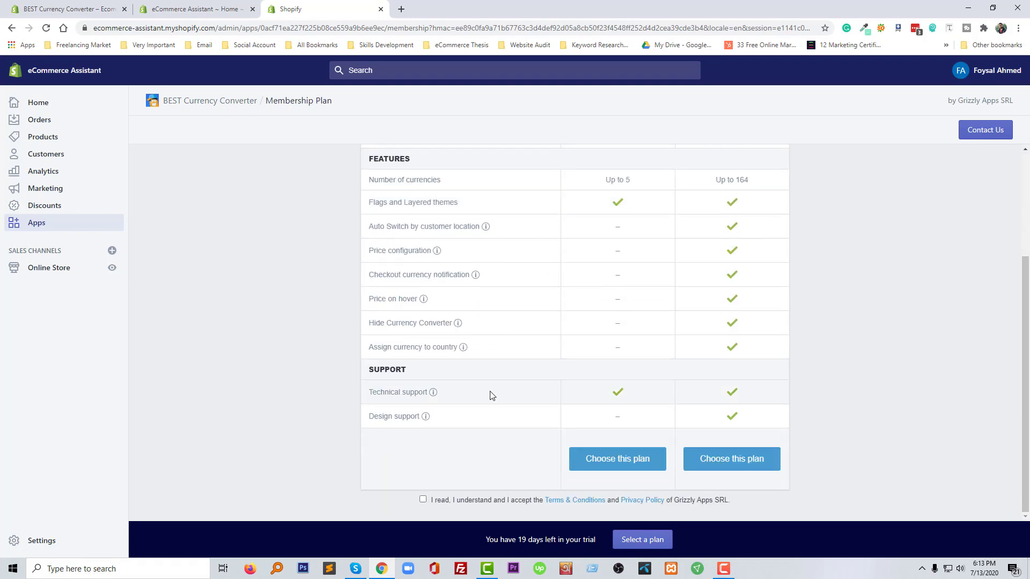
left_click(423, 500)
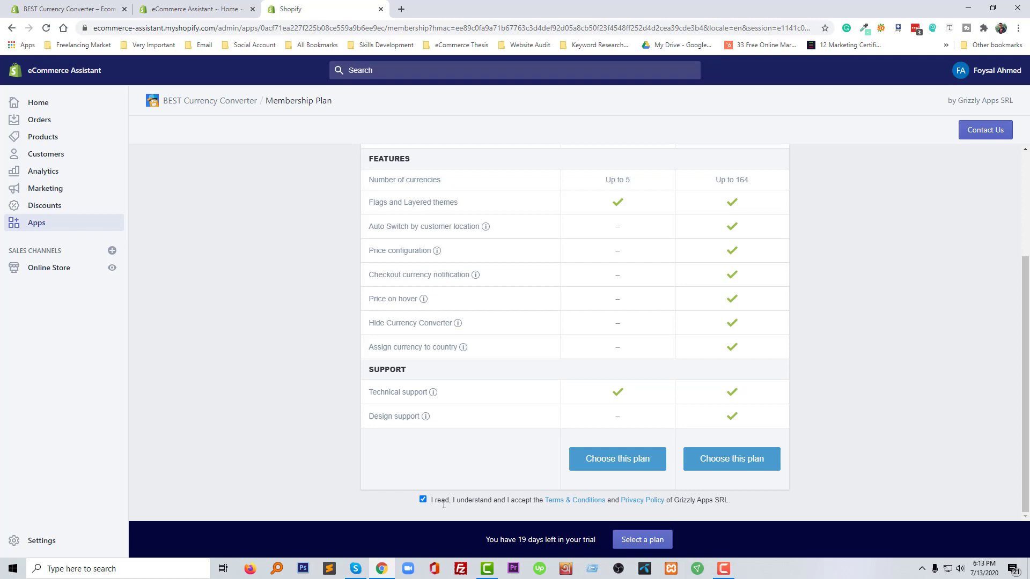
left_click(636, 460)
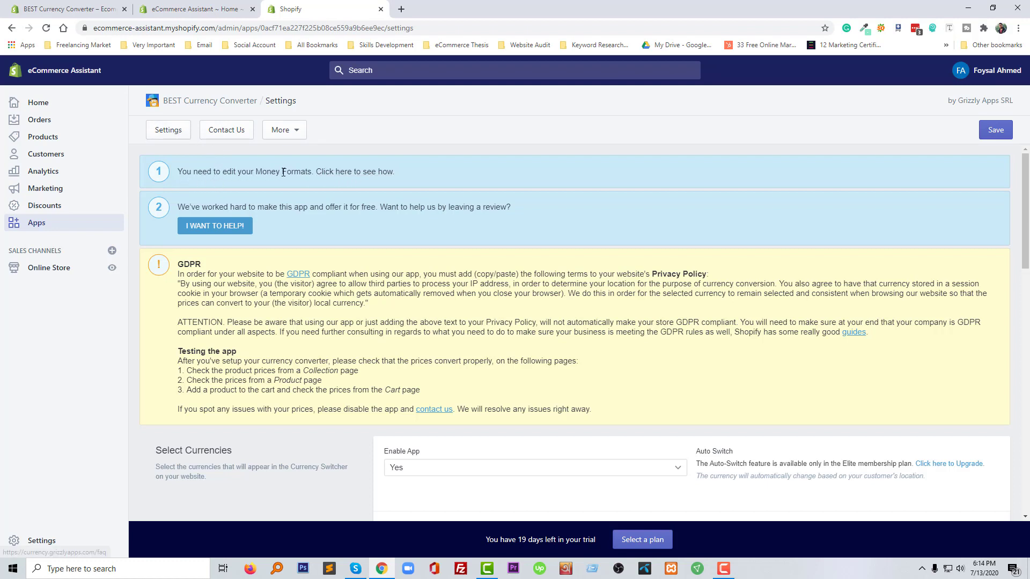
Open the money-formats editing guide in a separate tab.
left_click(368, 173)
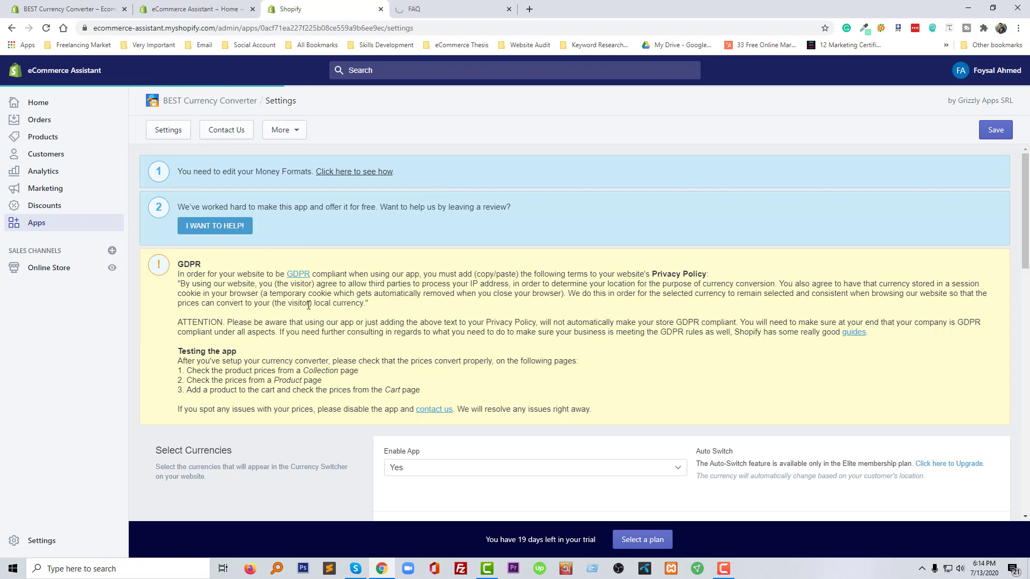
scroll(356, 355, "down", 3)
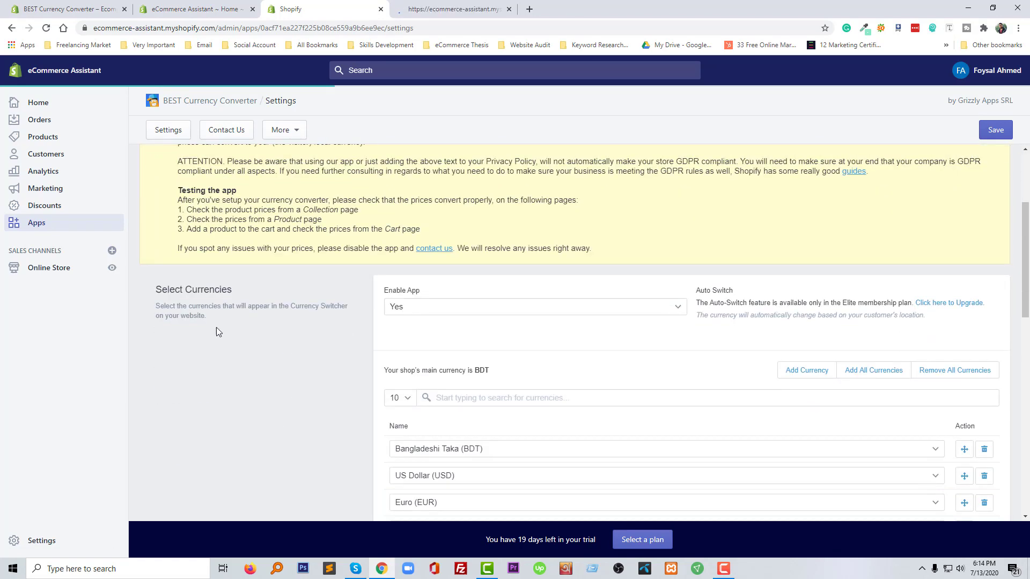
scroll(406, 295, "down", 1)
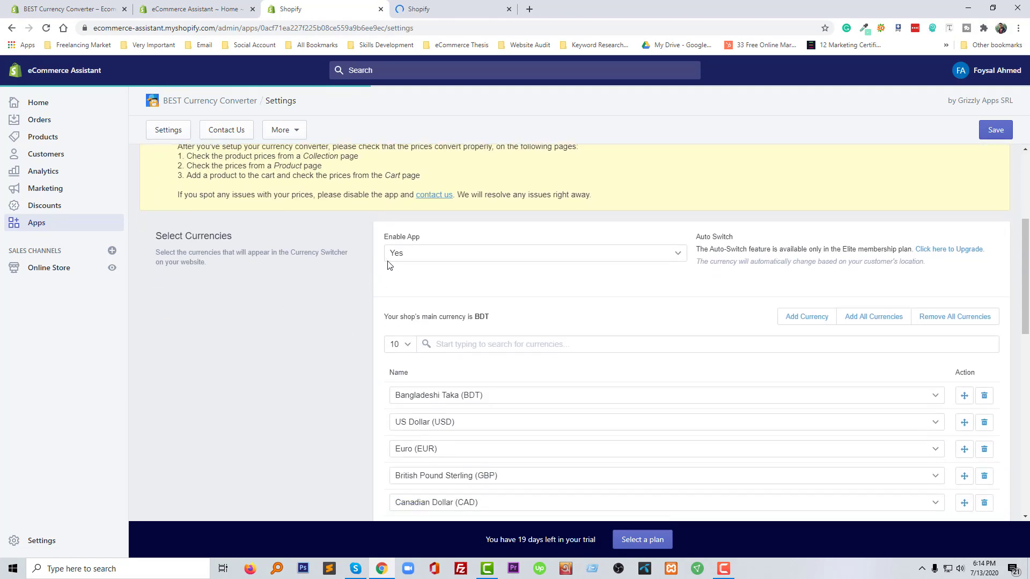
Keep Enable App set to Yes and scroll down to the Design settings.
left_click(457, 255)
left_click(456, 252)
scroll(480, 354, "down", 2)
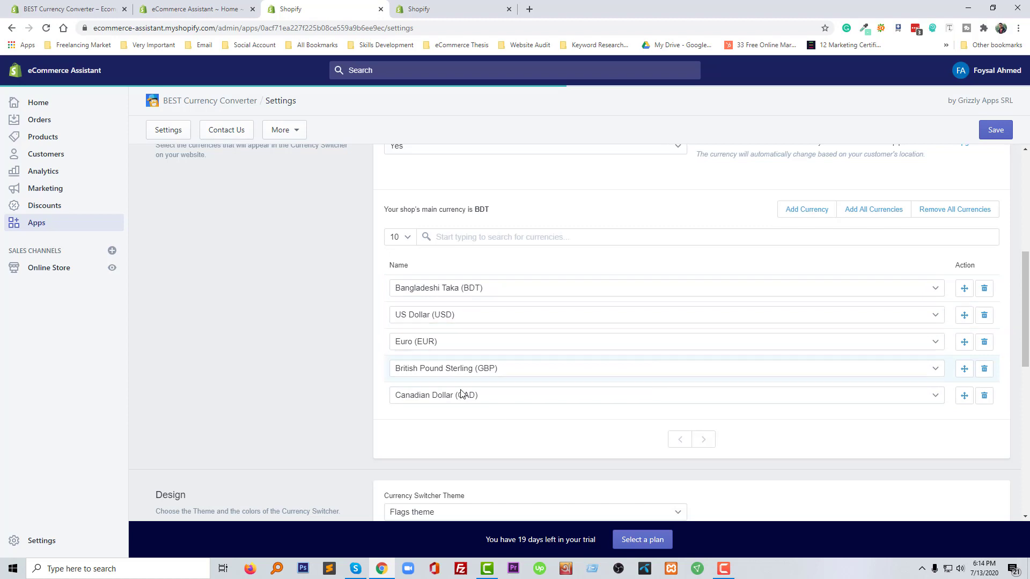
scroll(483, 424, "down", 4)
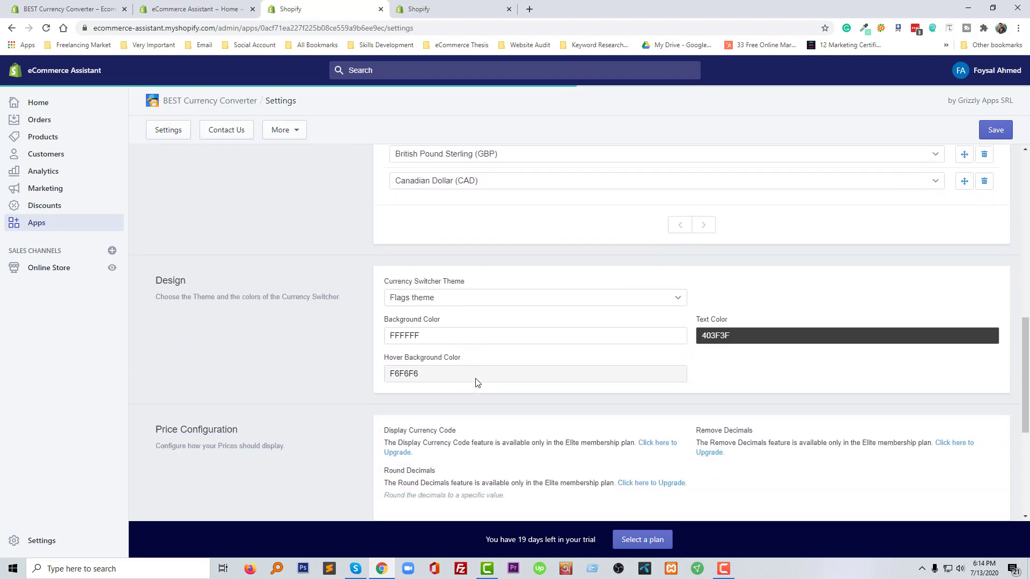
Set Currency Switcher Theme to Layered theme and review the remaining settings.
left_click(585, 301)
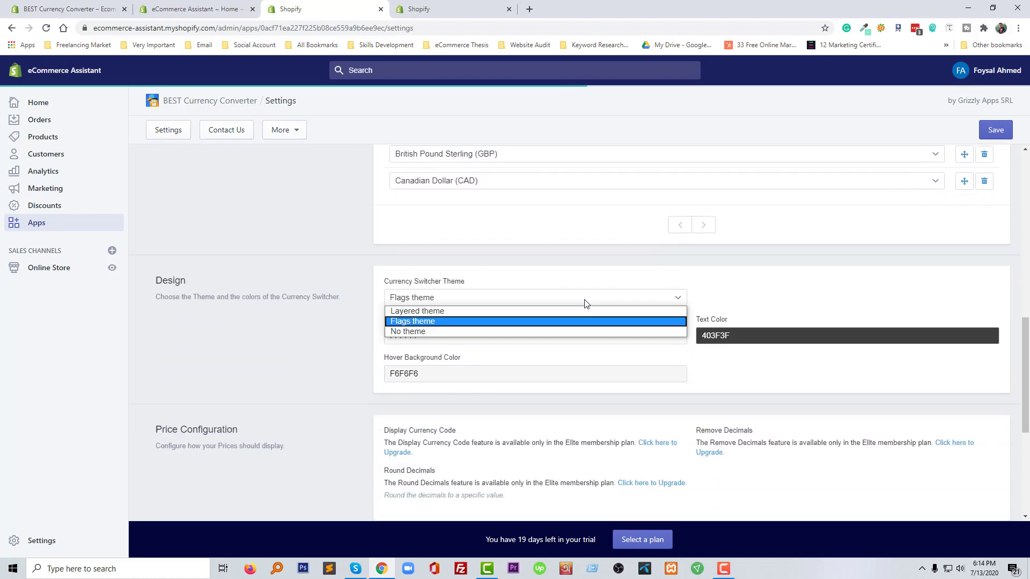
left_click(478, 313)
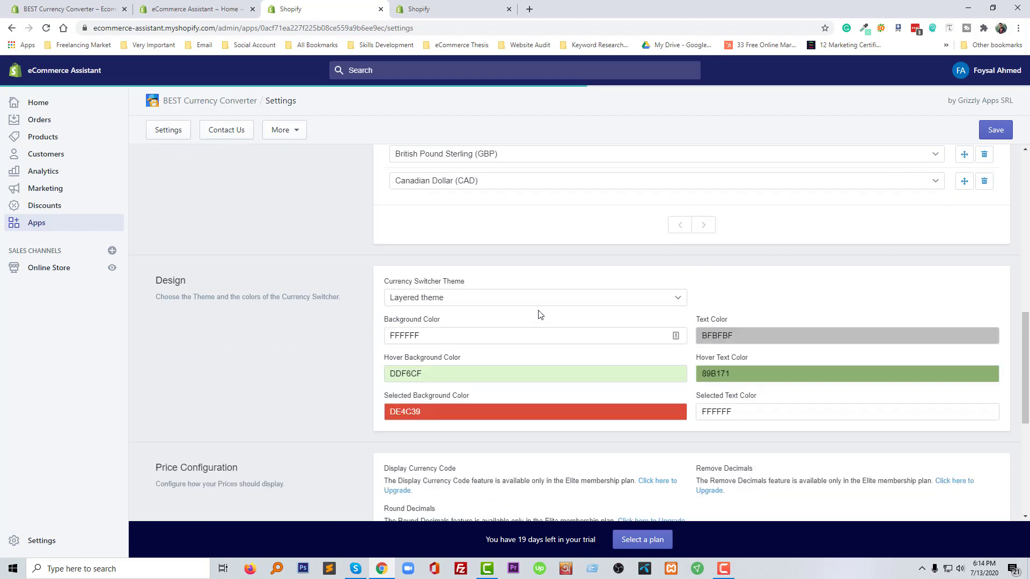
scroll(515, 314, "down", 1)
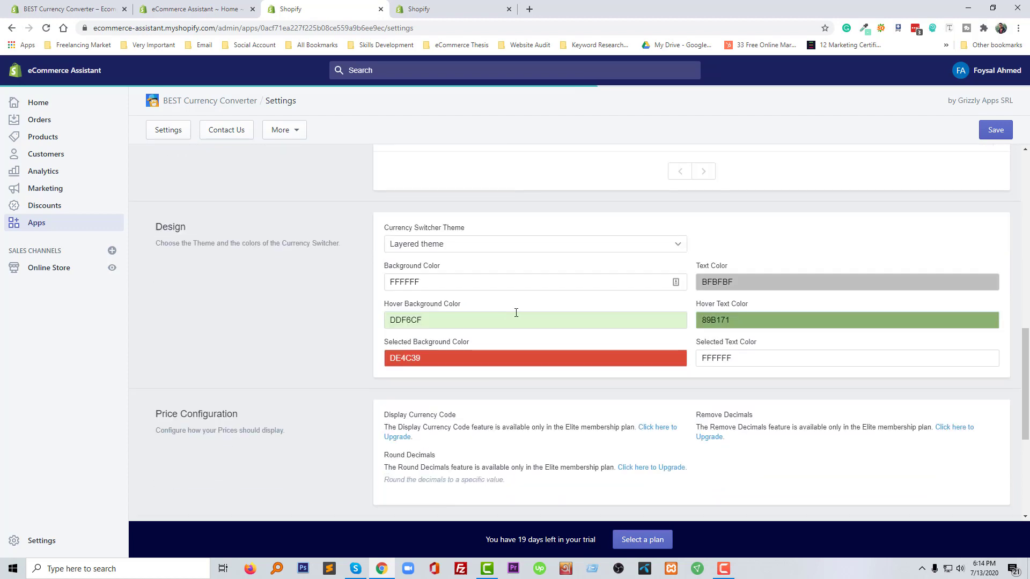
scroll(464, 386, "down", 1)
scroll(387, 391, "down", 1)
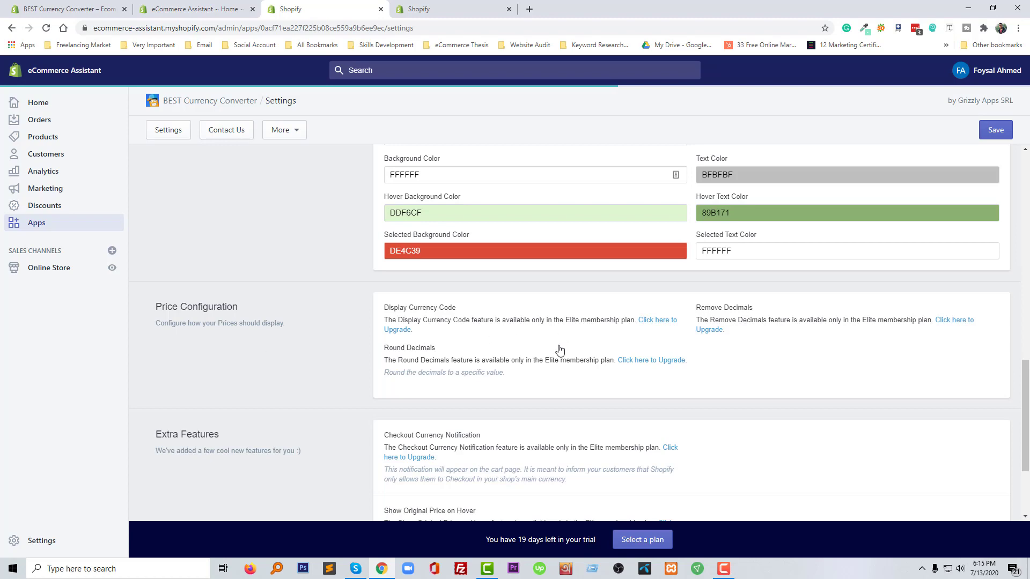
scroll(477, 389, "down", 3)
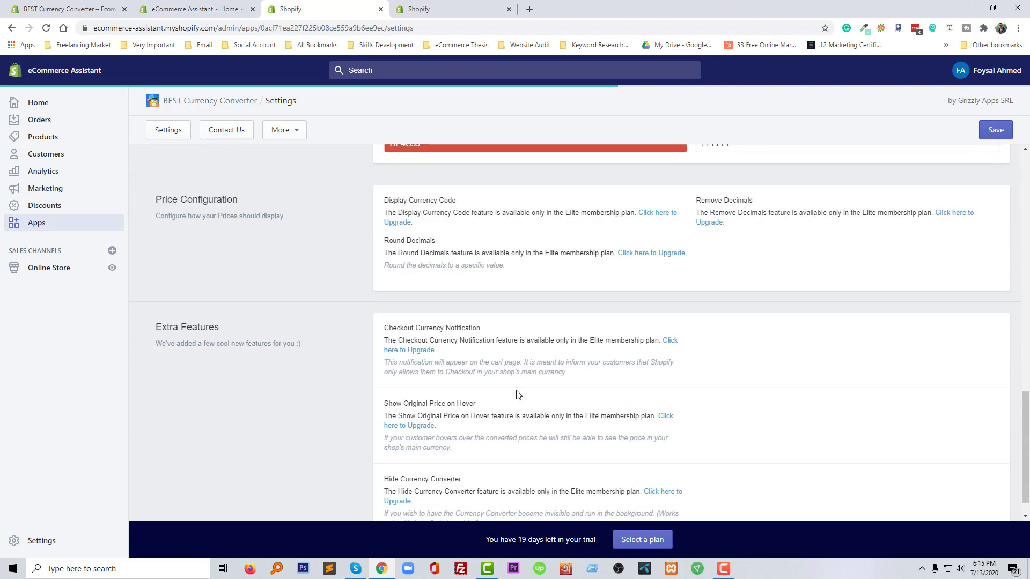
scroll(776, 498, "up", 2)
scroll(775, 498, "up", 10)
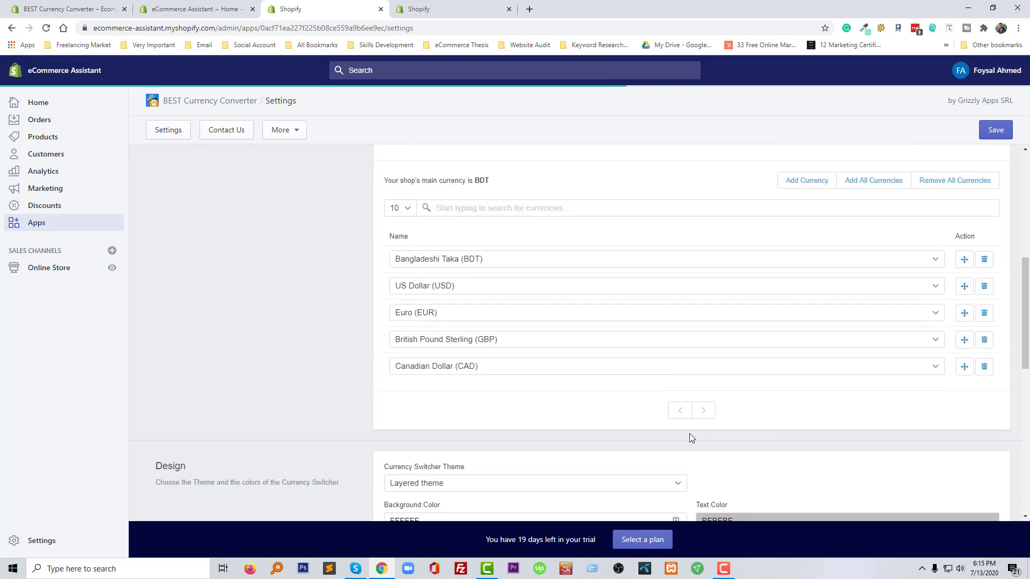
scroll(609, 381, "up", 4)
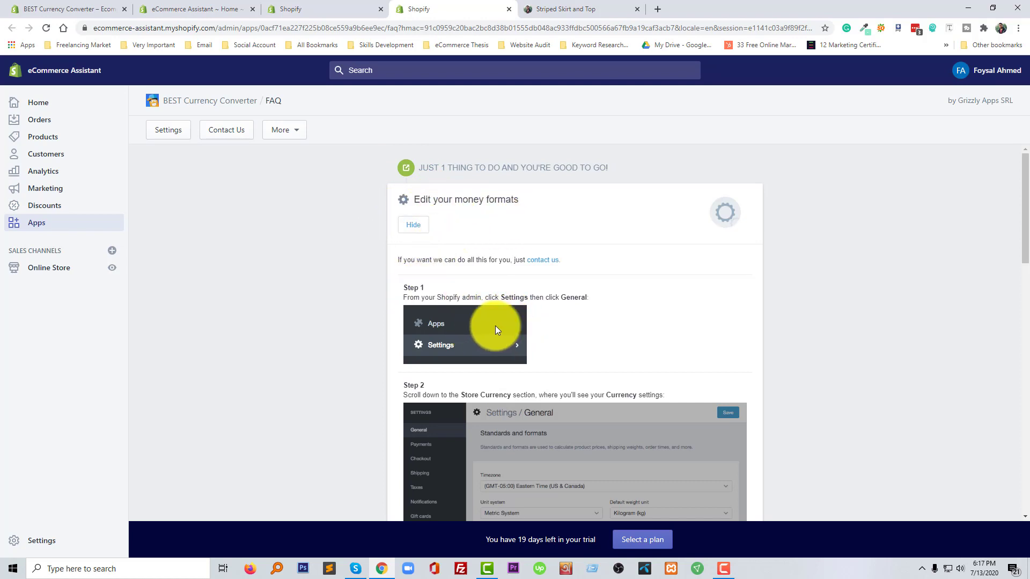
Read the FAQ's money-format steps, then go to Settings in the store admin tab.
scroll(481, 326, "down", 1)
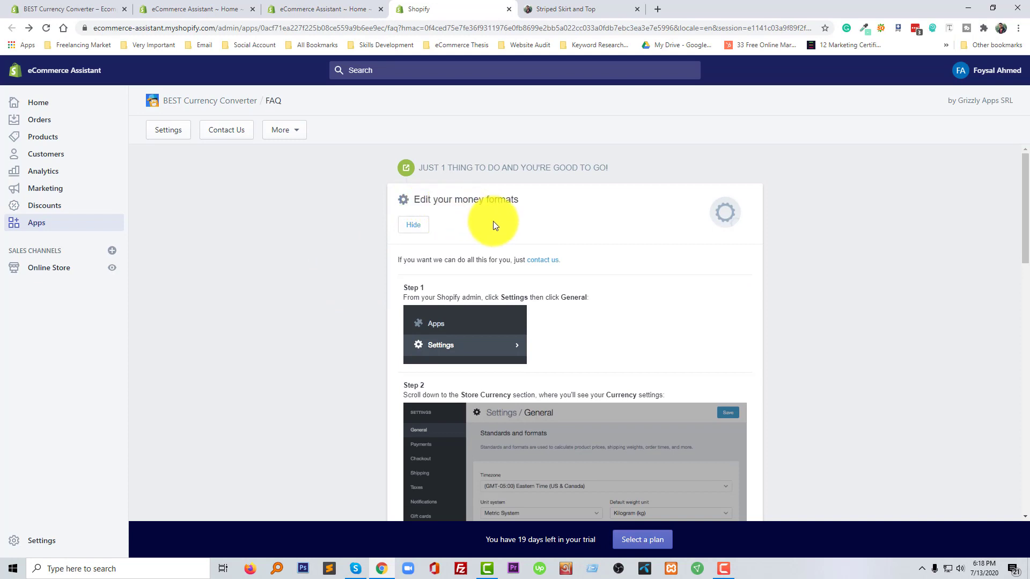
scroll(470, 249, "down", 2)
scroll(473, 256, "up", 2)
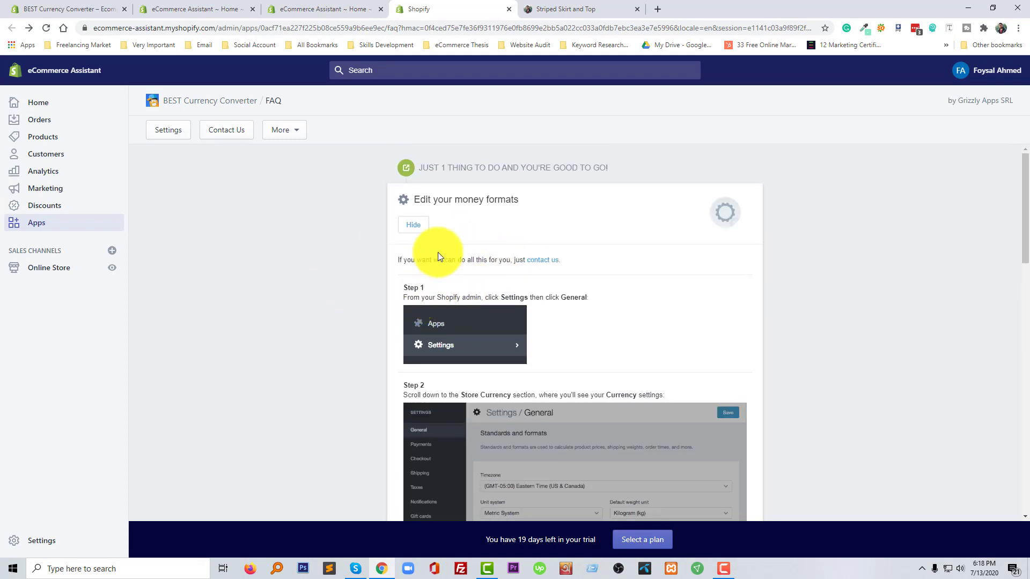
left_click(328, 8)
left_click(32, 547)
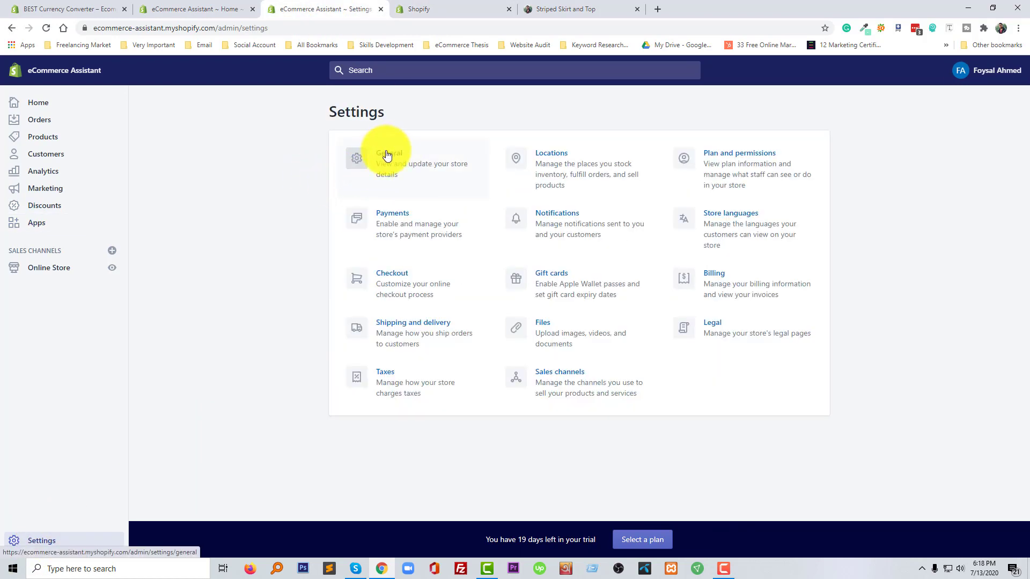
Open General settings and copy the word 'Currency' from the FAQ's Step 2.
left_click(403, 171)
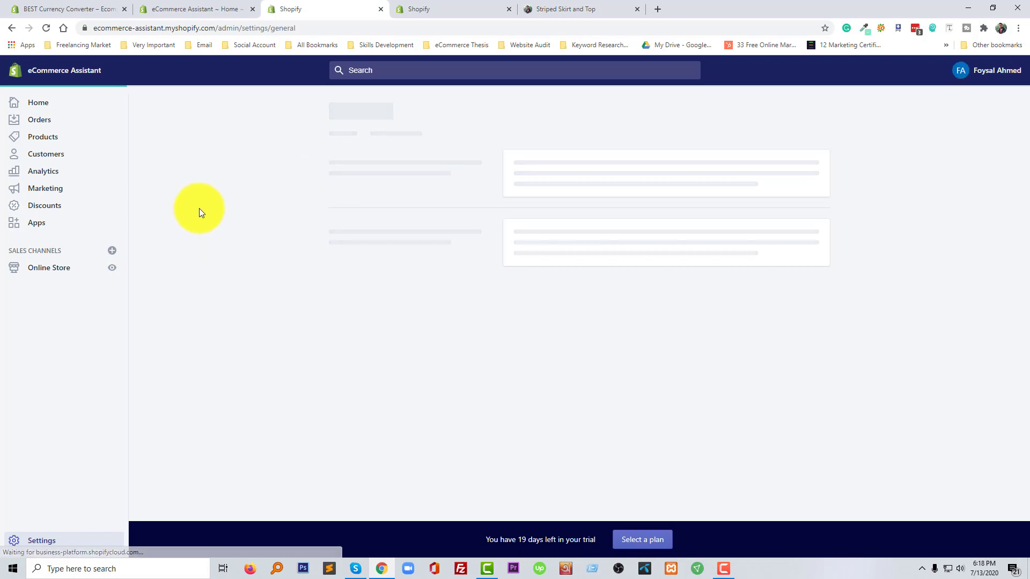
left_click(460, 9)
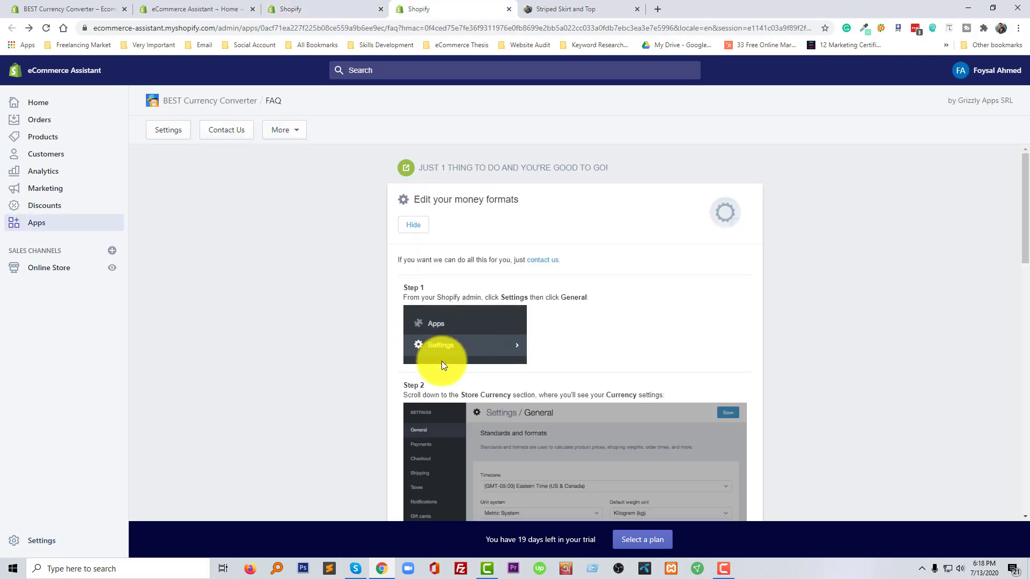
scroll(495, 368, "down", 2)
scroll(496, 368, "down", 1)
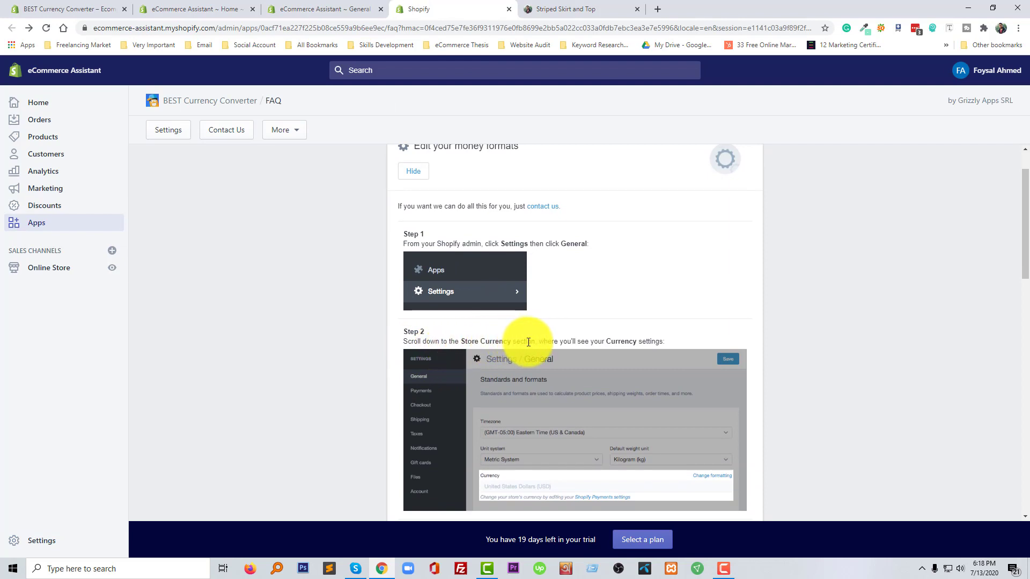
double_click(622, 341)
right_click(628, 342)
left_click(638, 346)
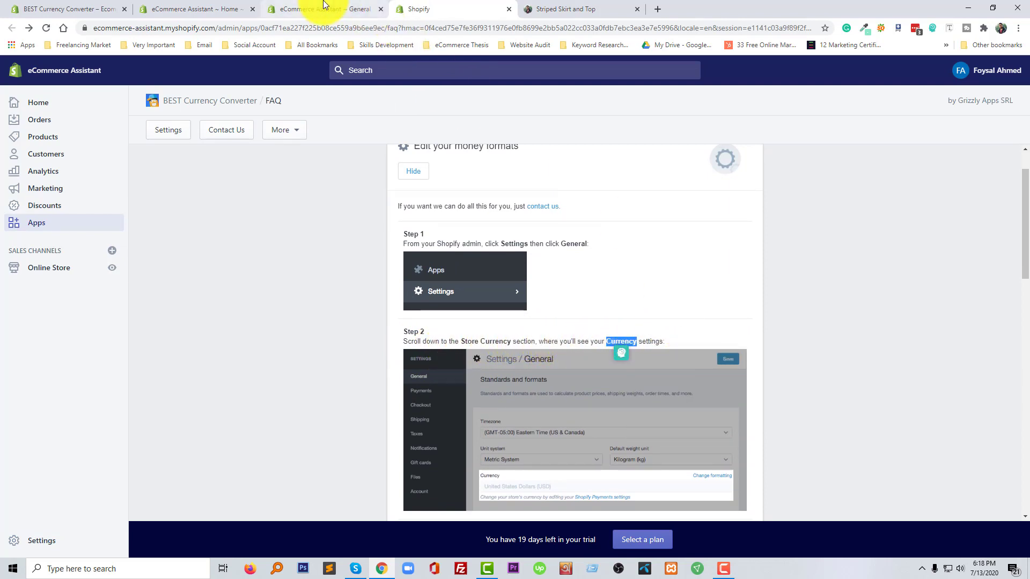
Reveal the store currency formatting fields in General settings via Change formatting.
left_click(348, 8)
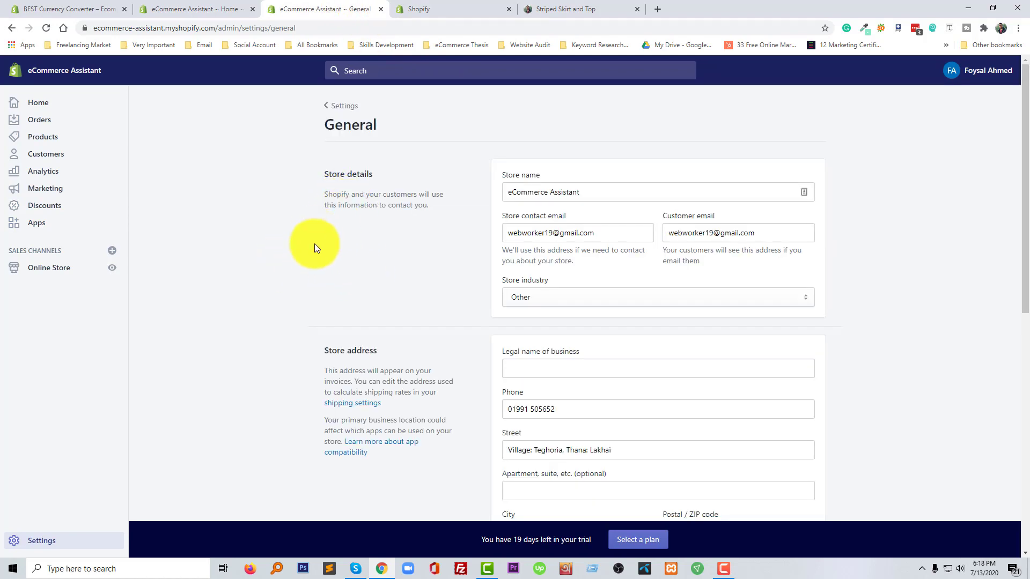
scroll(369, 279, "down", 6)
scroll(383, 292, "down", 3)
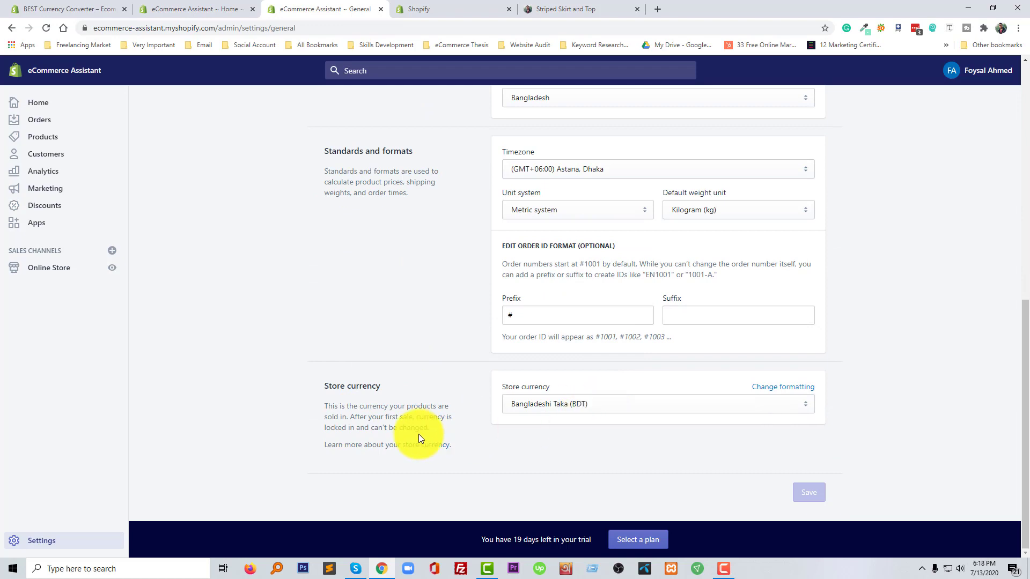
key("ctrl+Tab")
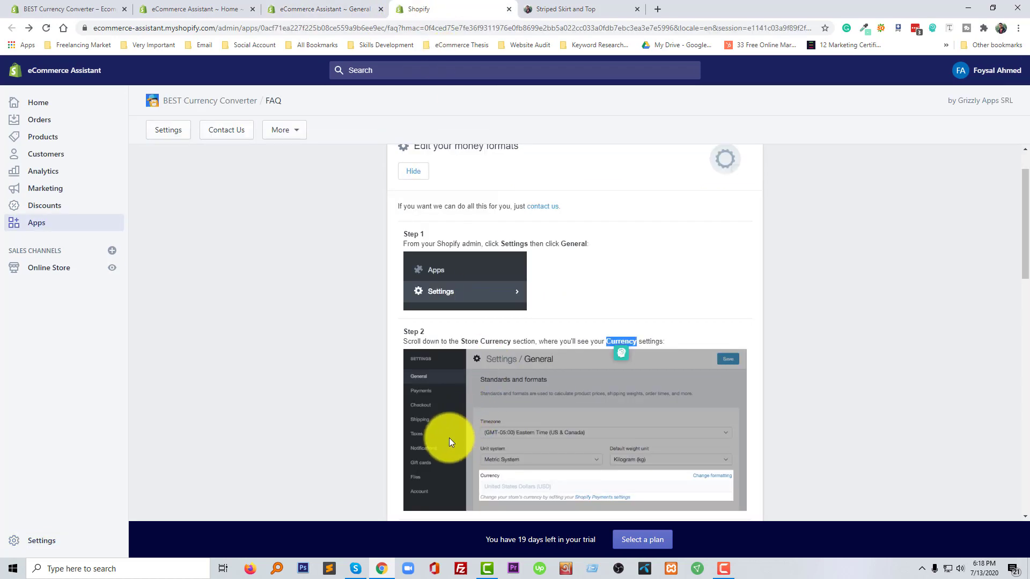
scroll(545, 369, "down", 3)
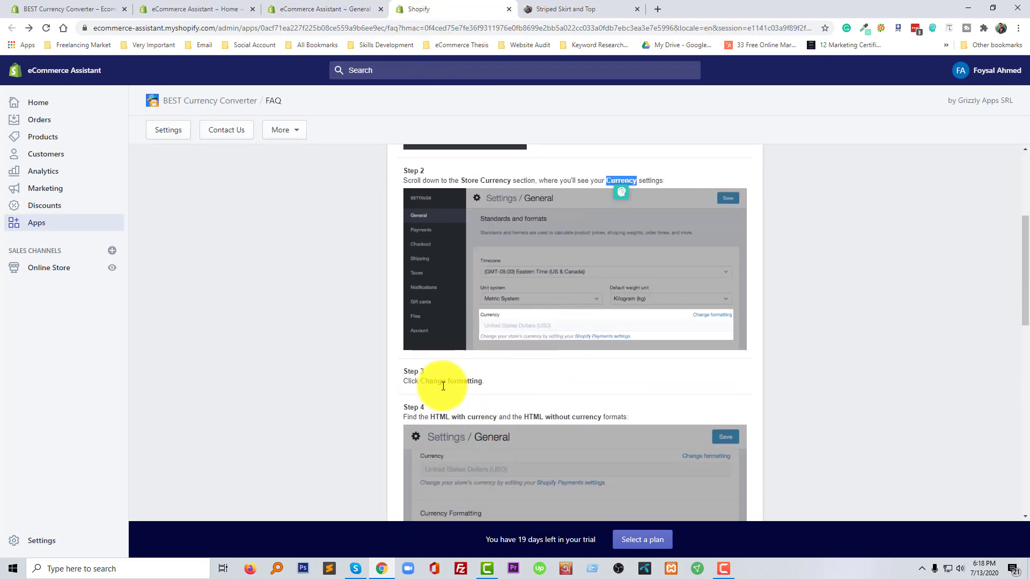
left_click(438, 387)
left_click(361, 9)
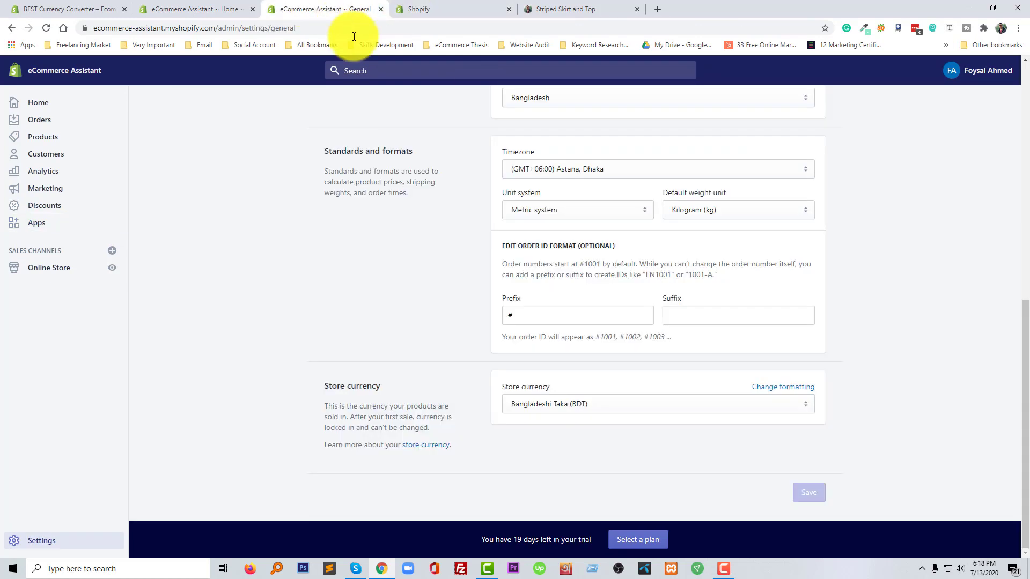
left_click(765, 393)
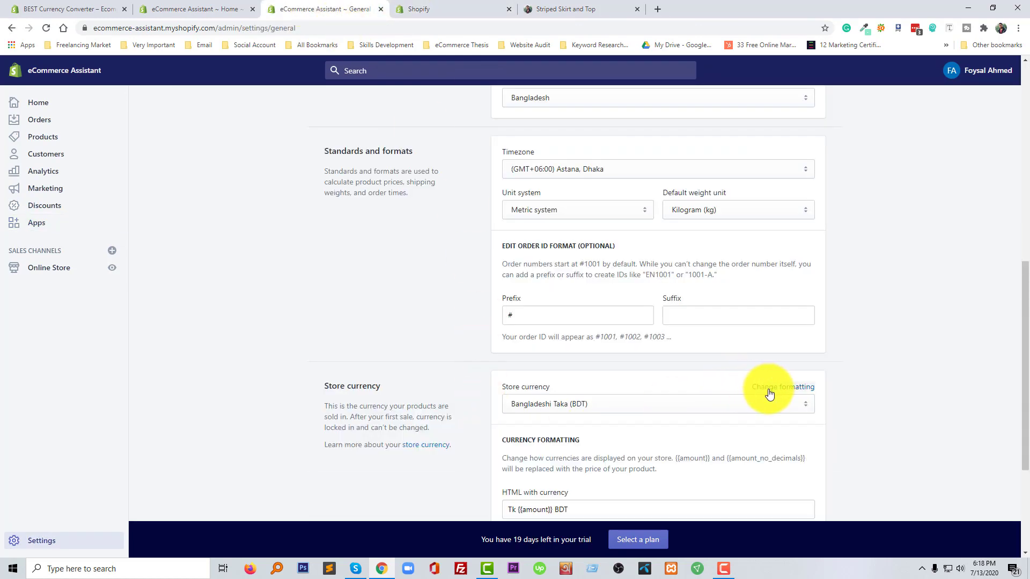
scroll(500, 384, "down", 2)
Select the <span class=money> code snippet in the FAQ's Step 5.
left_click(455, 8)
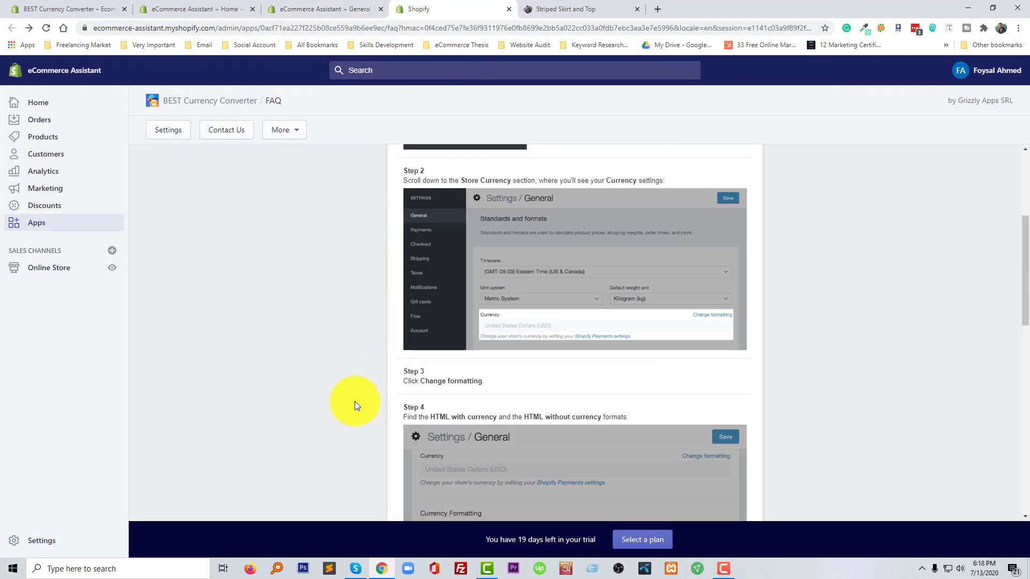
scroll(375, 386, "down", 2)
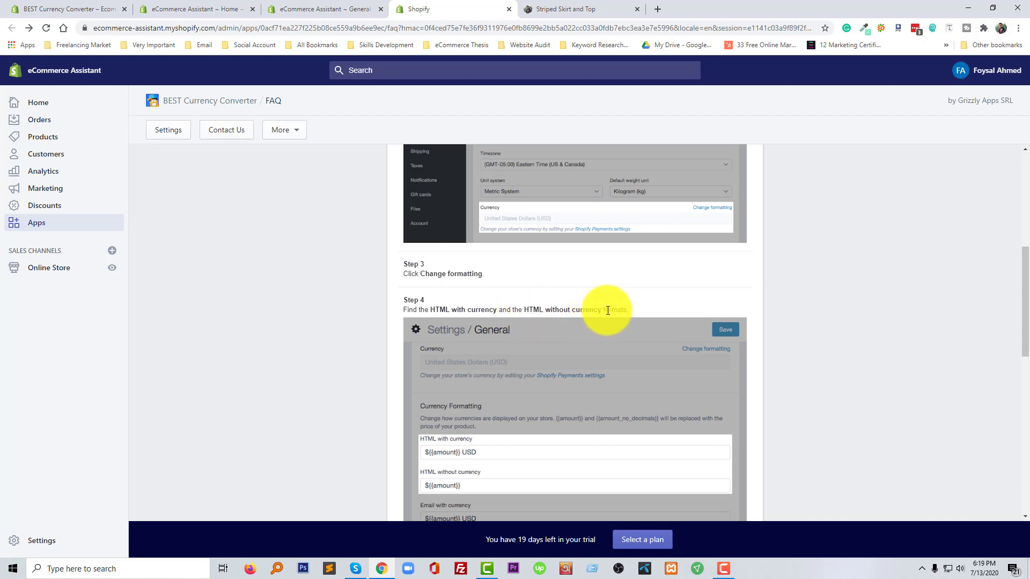
scroll(523, 428, "down", 2)
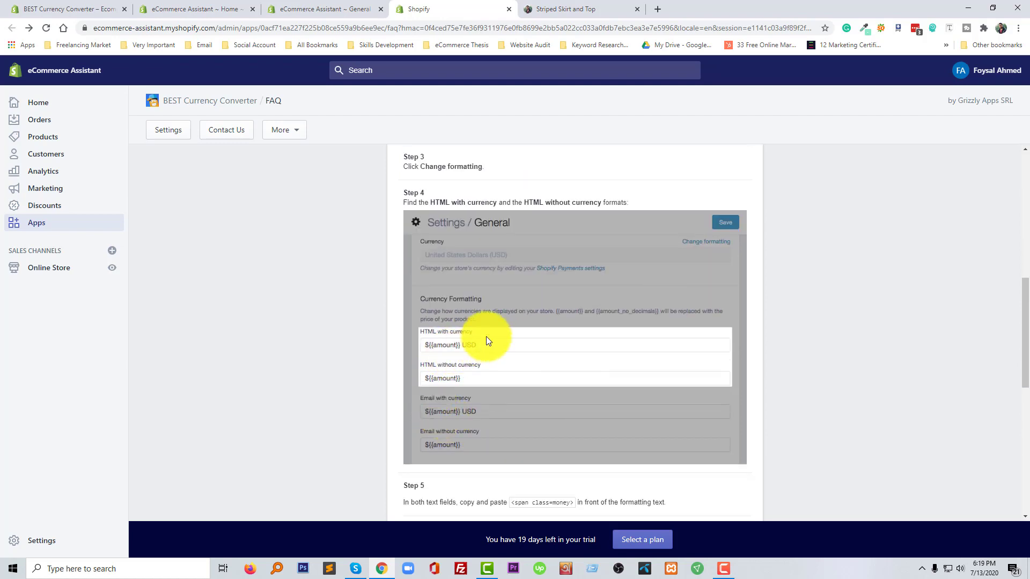
scroll(439, 379, "down", 1)
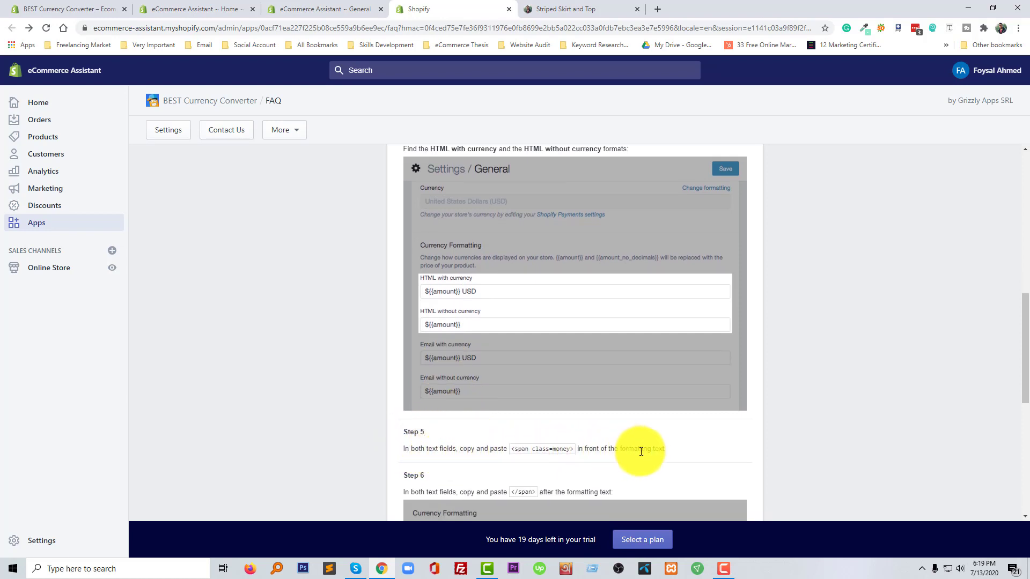
scroll(607, 453, "down", 3)
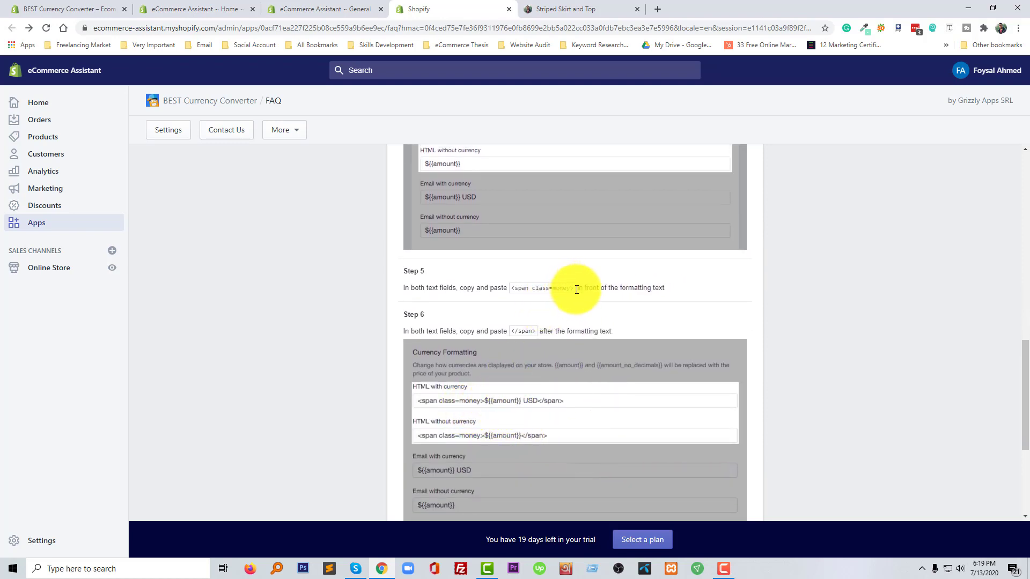
left_click_drag(574, 289, 510, 292)
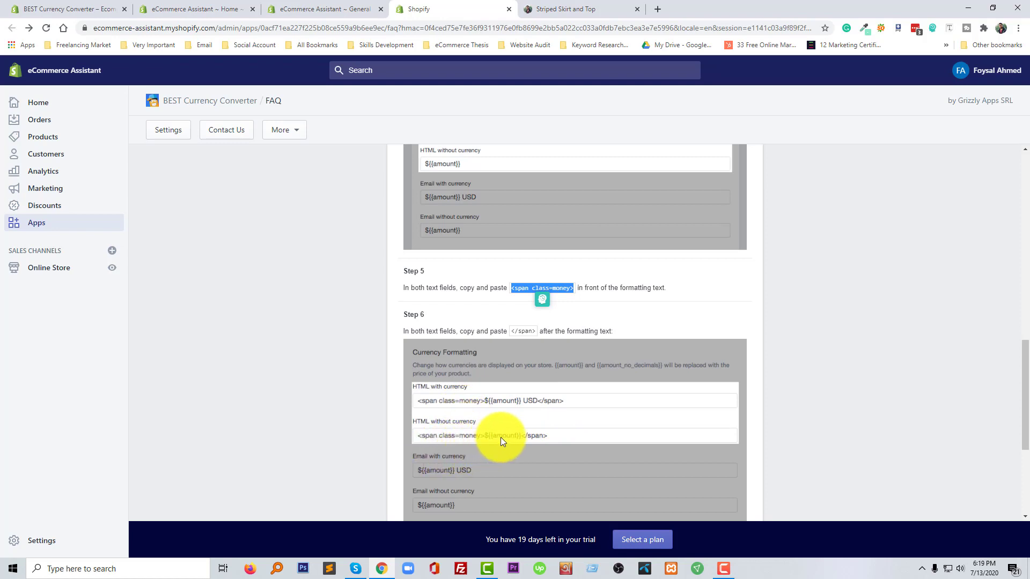
scroll(469, 448, "down", 3)
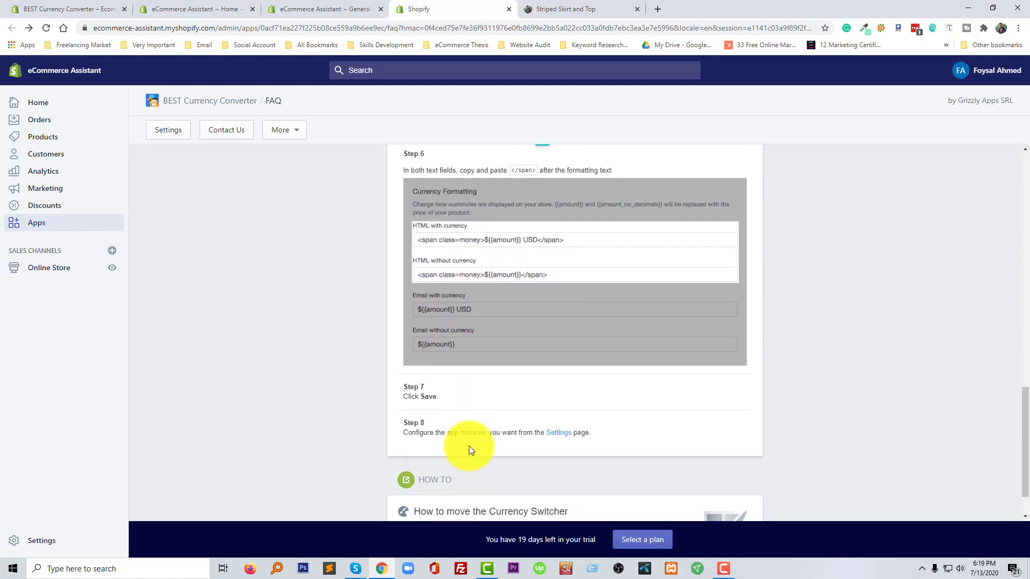
left_click(370, 8)
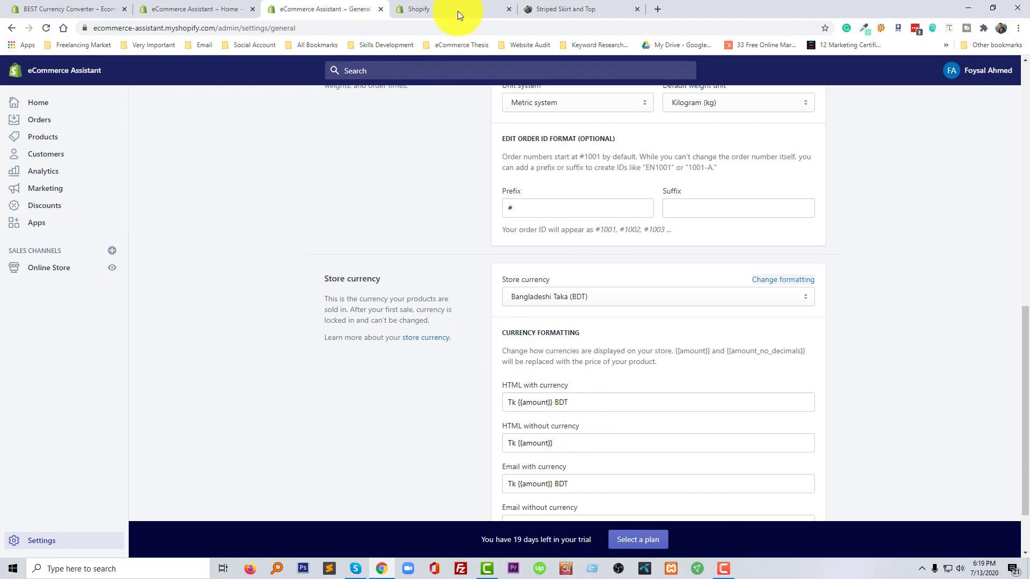
key("ctrl+Tab")
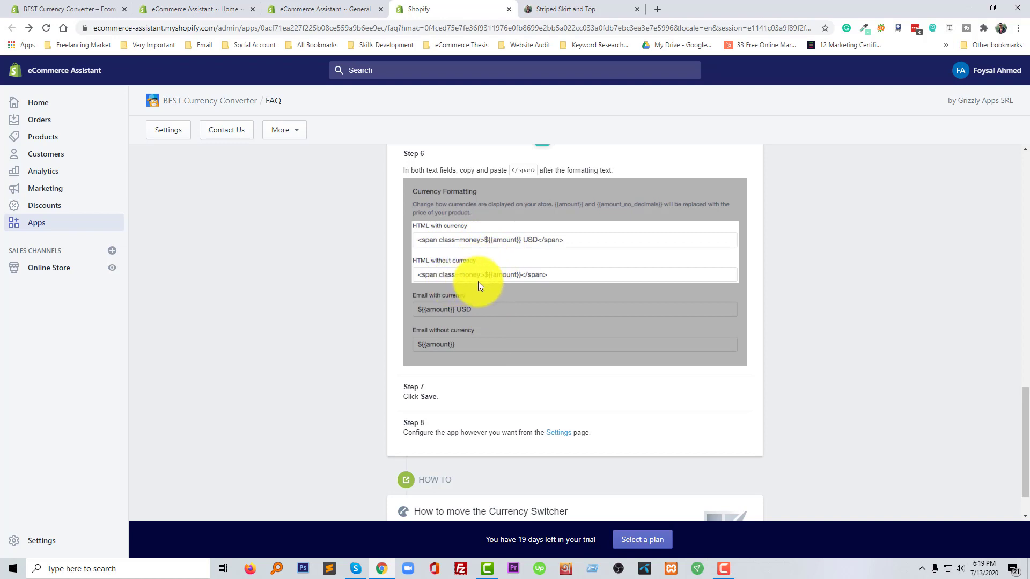
Insert <span class=money> at the start of both HTML with and without currency formats.
left_click(329, 7)
left_click(510, 404)
key("ctrl+v")
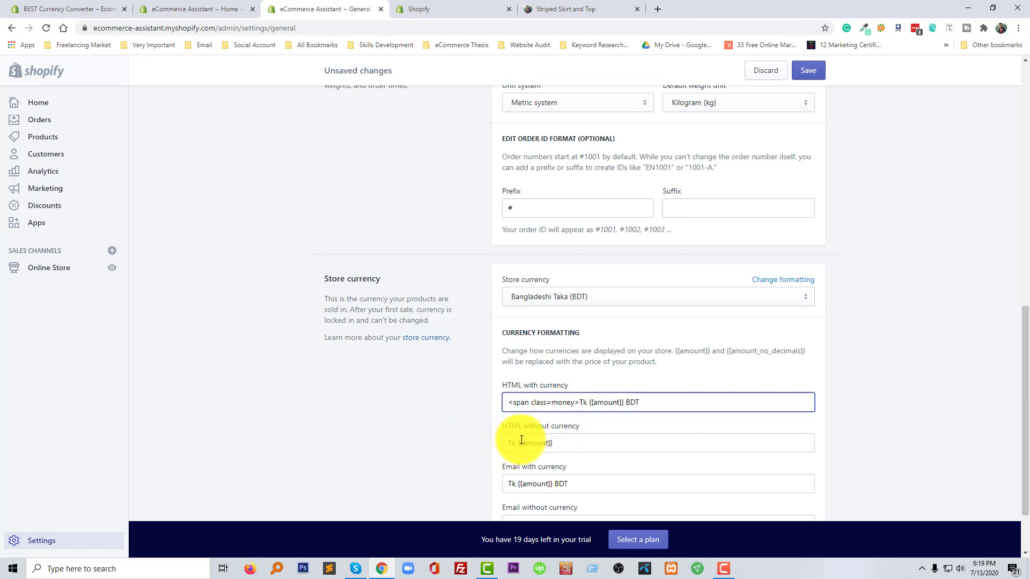
left_click(509, 444)
key("ctrl+v")
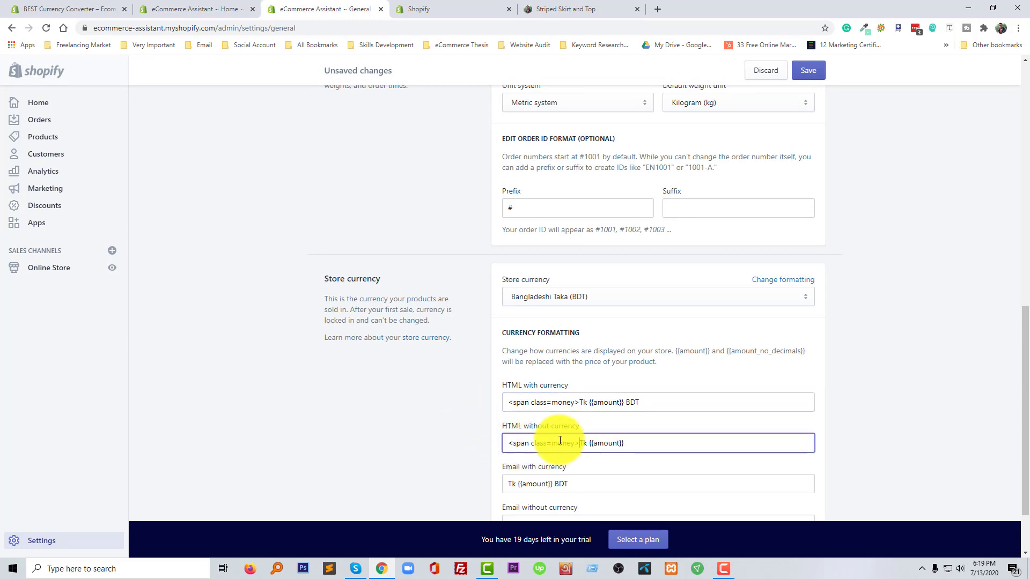
Add the closing </span> tag to the end of both HTML formats and save.
double_click(649, 403)
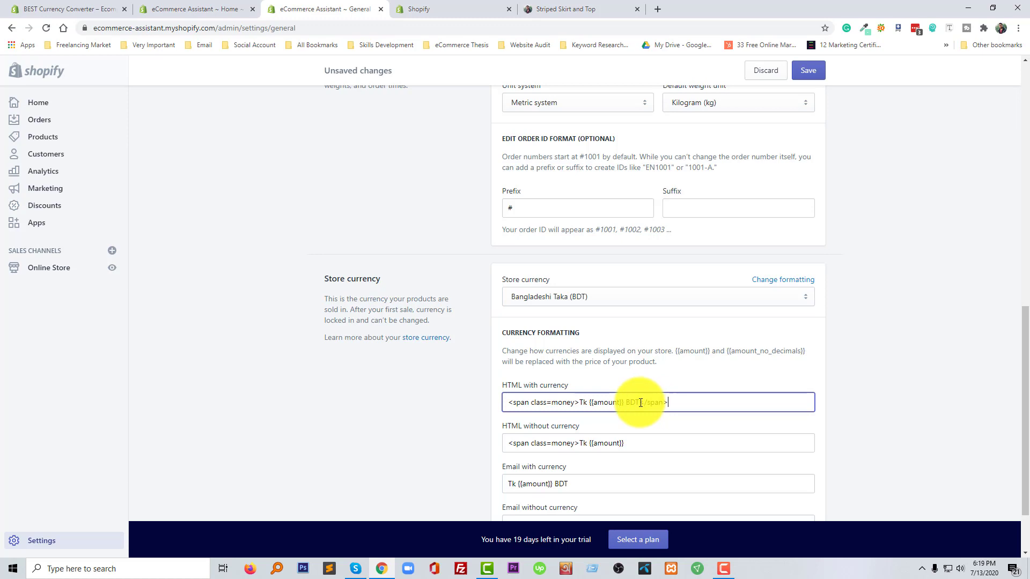
left_click_drag(640, 402, 665, 402)
key("ctrl+c")
left_click(637, 443)
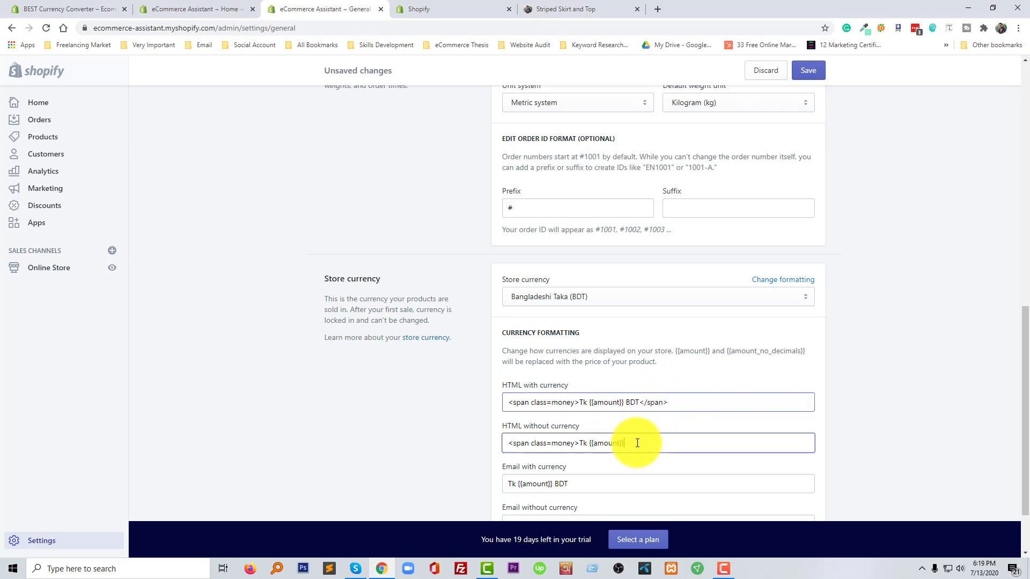
key("ctrl+v")
scroll(669, 472, "down", 2)
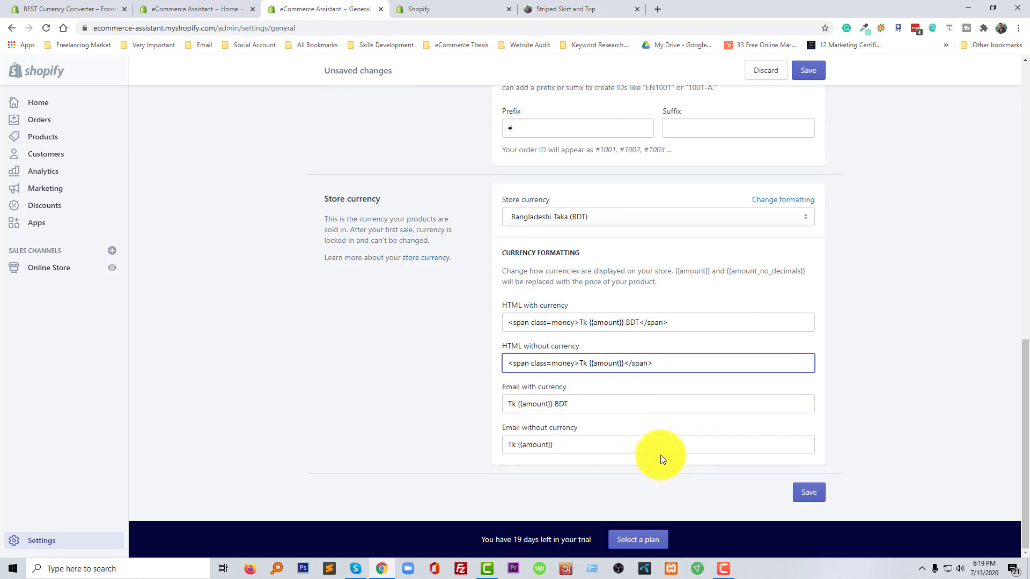
left_click(809, 493)
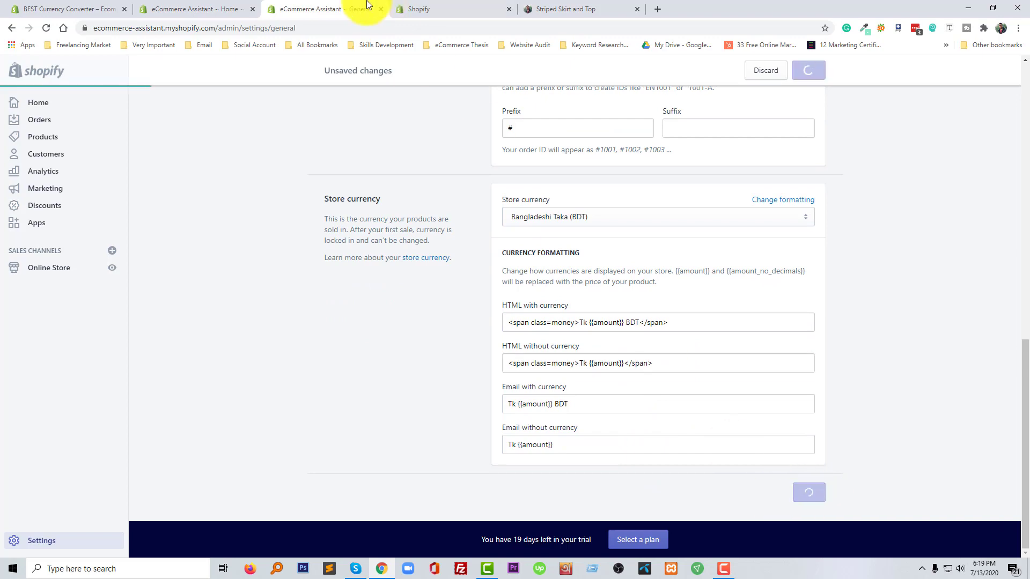
Reload the Striped Skirt and Top product page so the new money formats apply.
left_click(576, 9)
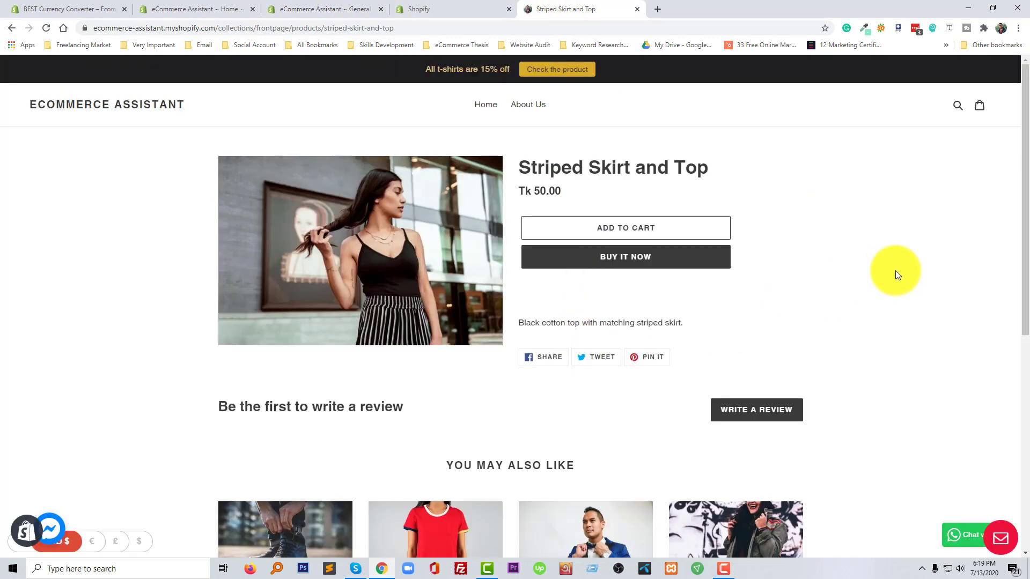
left_click(432, 8)
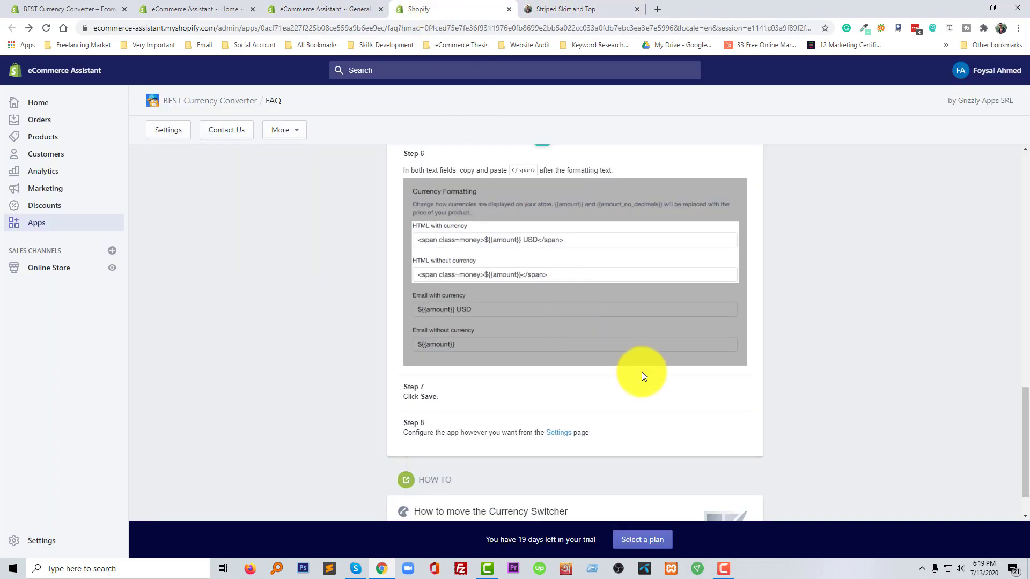
scroll(655, 373, "down", 1)
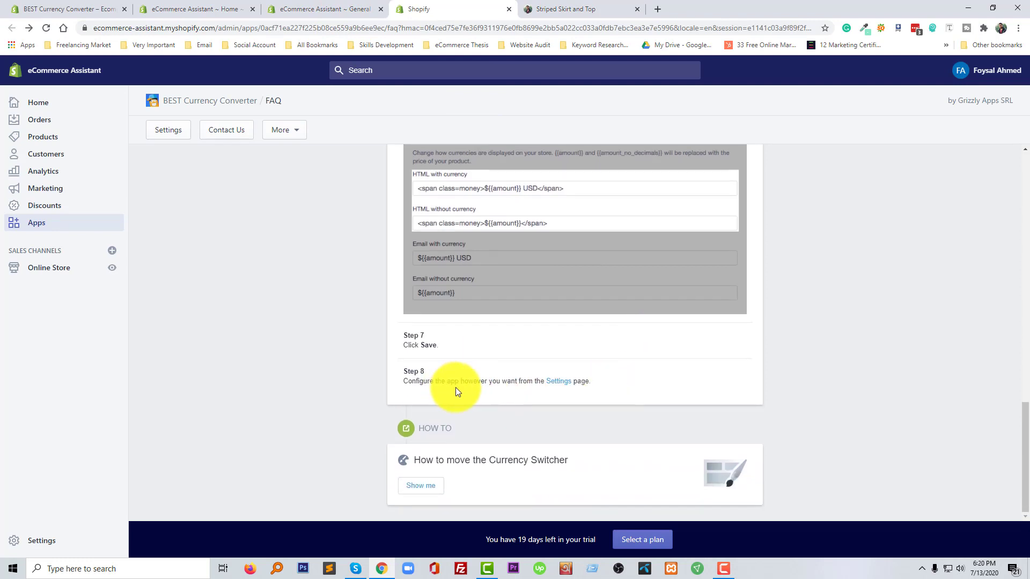
left_click(562, 384)
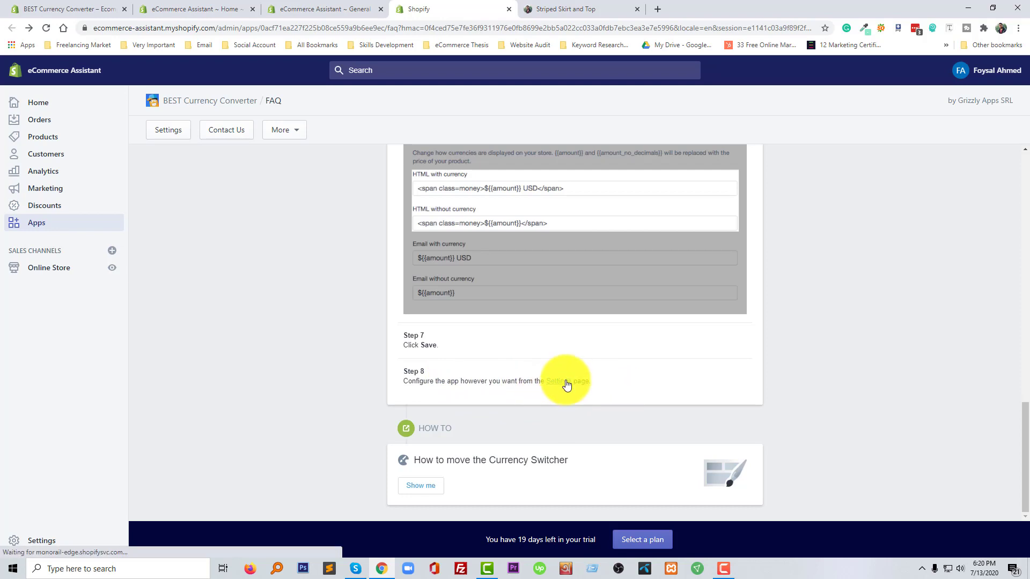
left_click(559, 6)
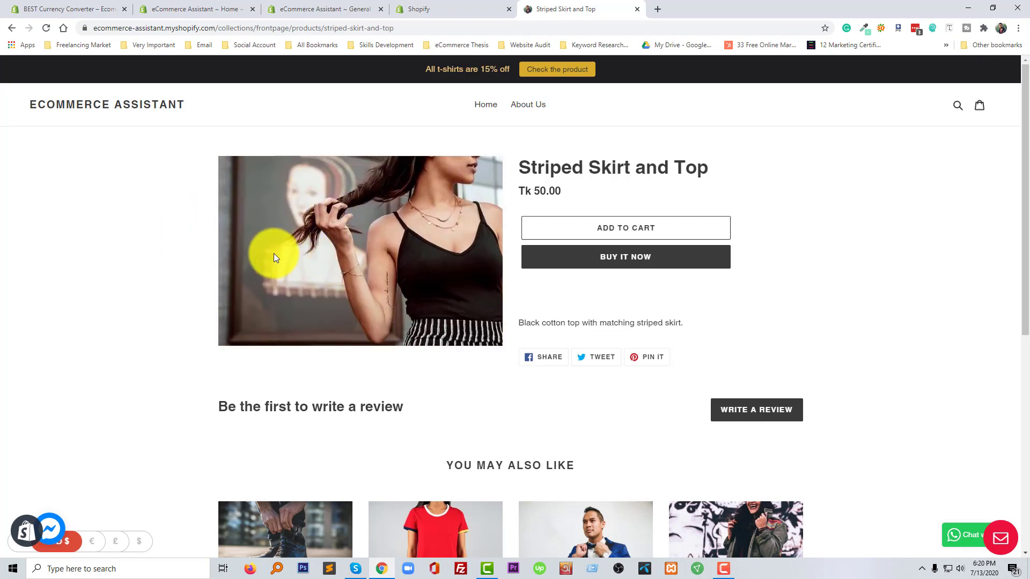
left_click(48, 28)
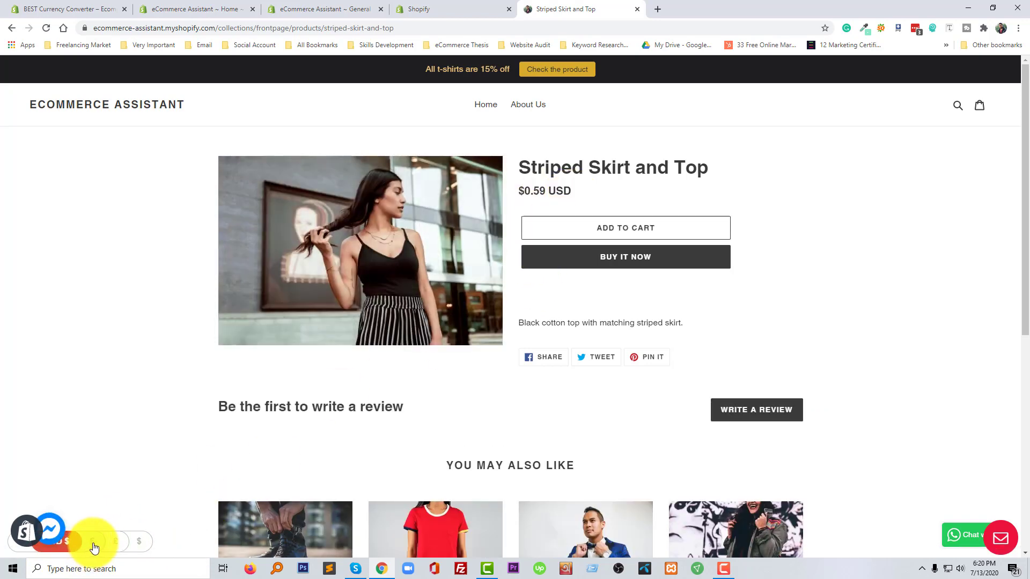
Switch the product price through EUR, GBP and CAD, then back to USD.
left_click(91, 542)
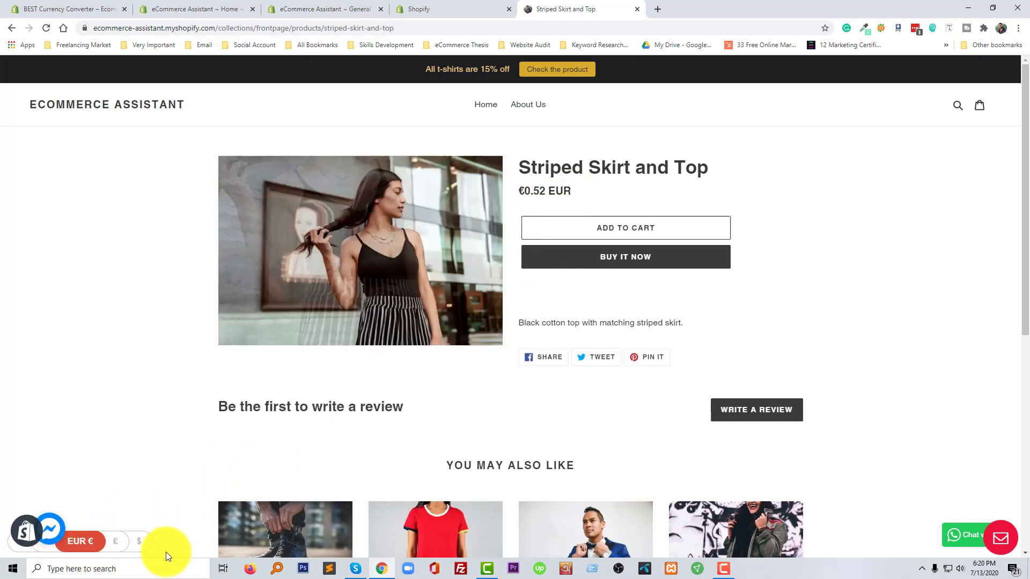
left_click(114, 542)
left_click(137, 542)
left_click(36, 547)
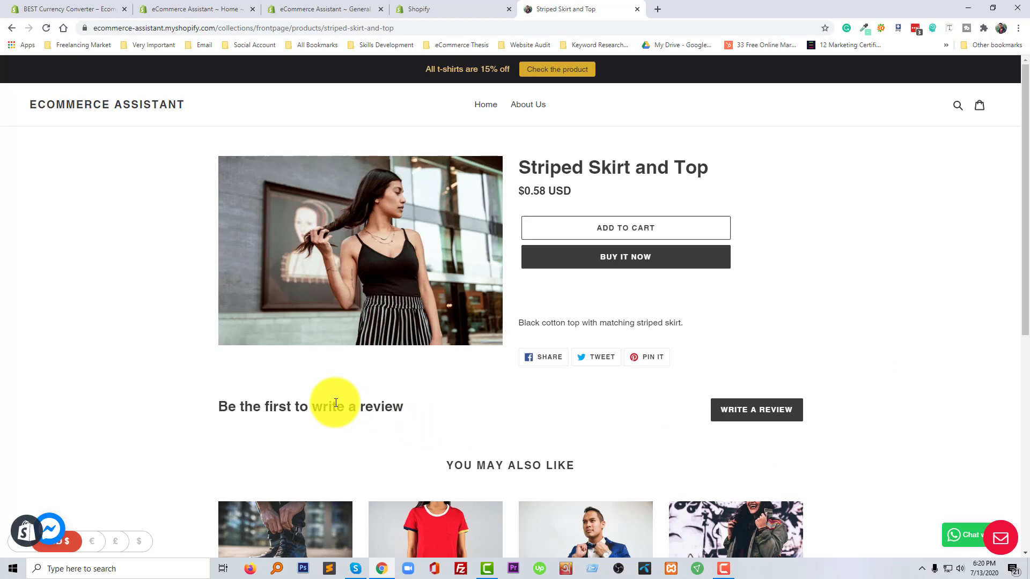
Bring up the store's General settings page scrolled to the Store details section.
left_click(428, 6)
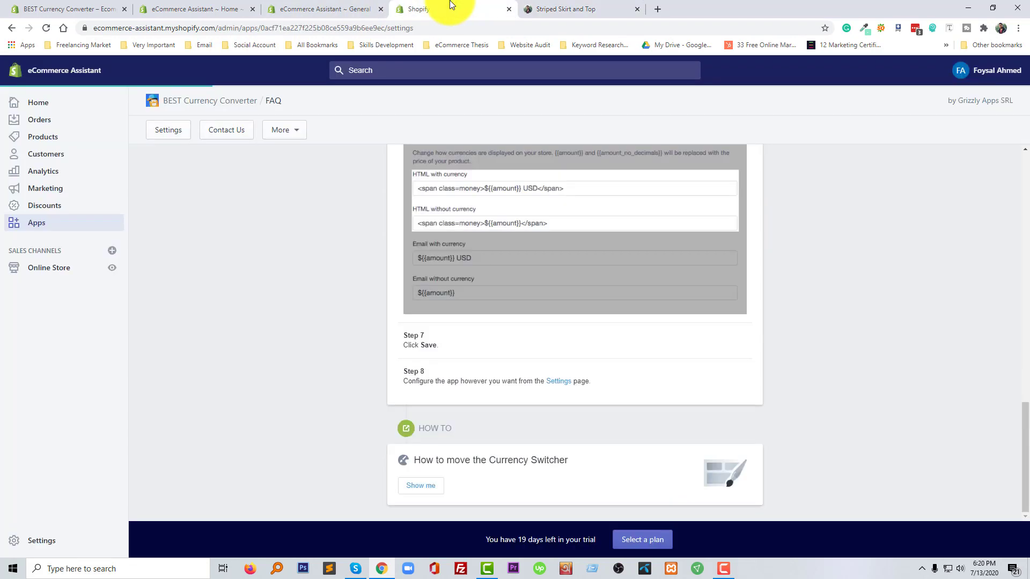
left_click(327, 7)
scroll(349, 131, "down", 10)
scroll(377, 250, "up", 5)
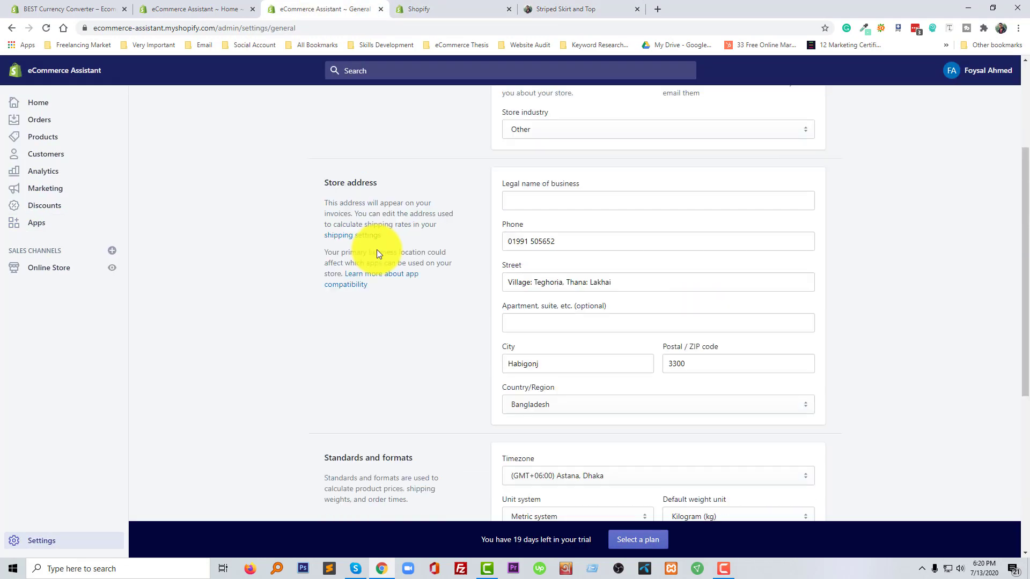
scroll(376, 253, "up", 3)
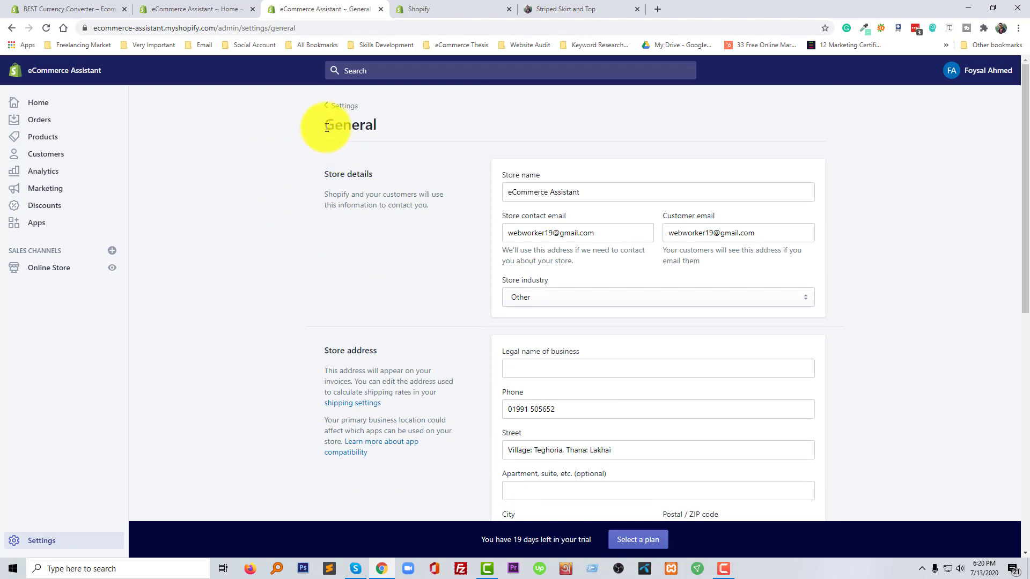